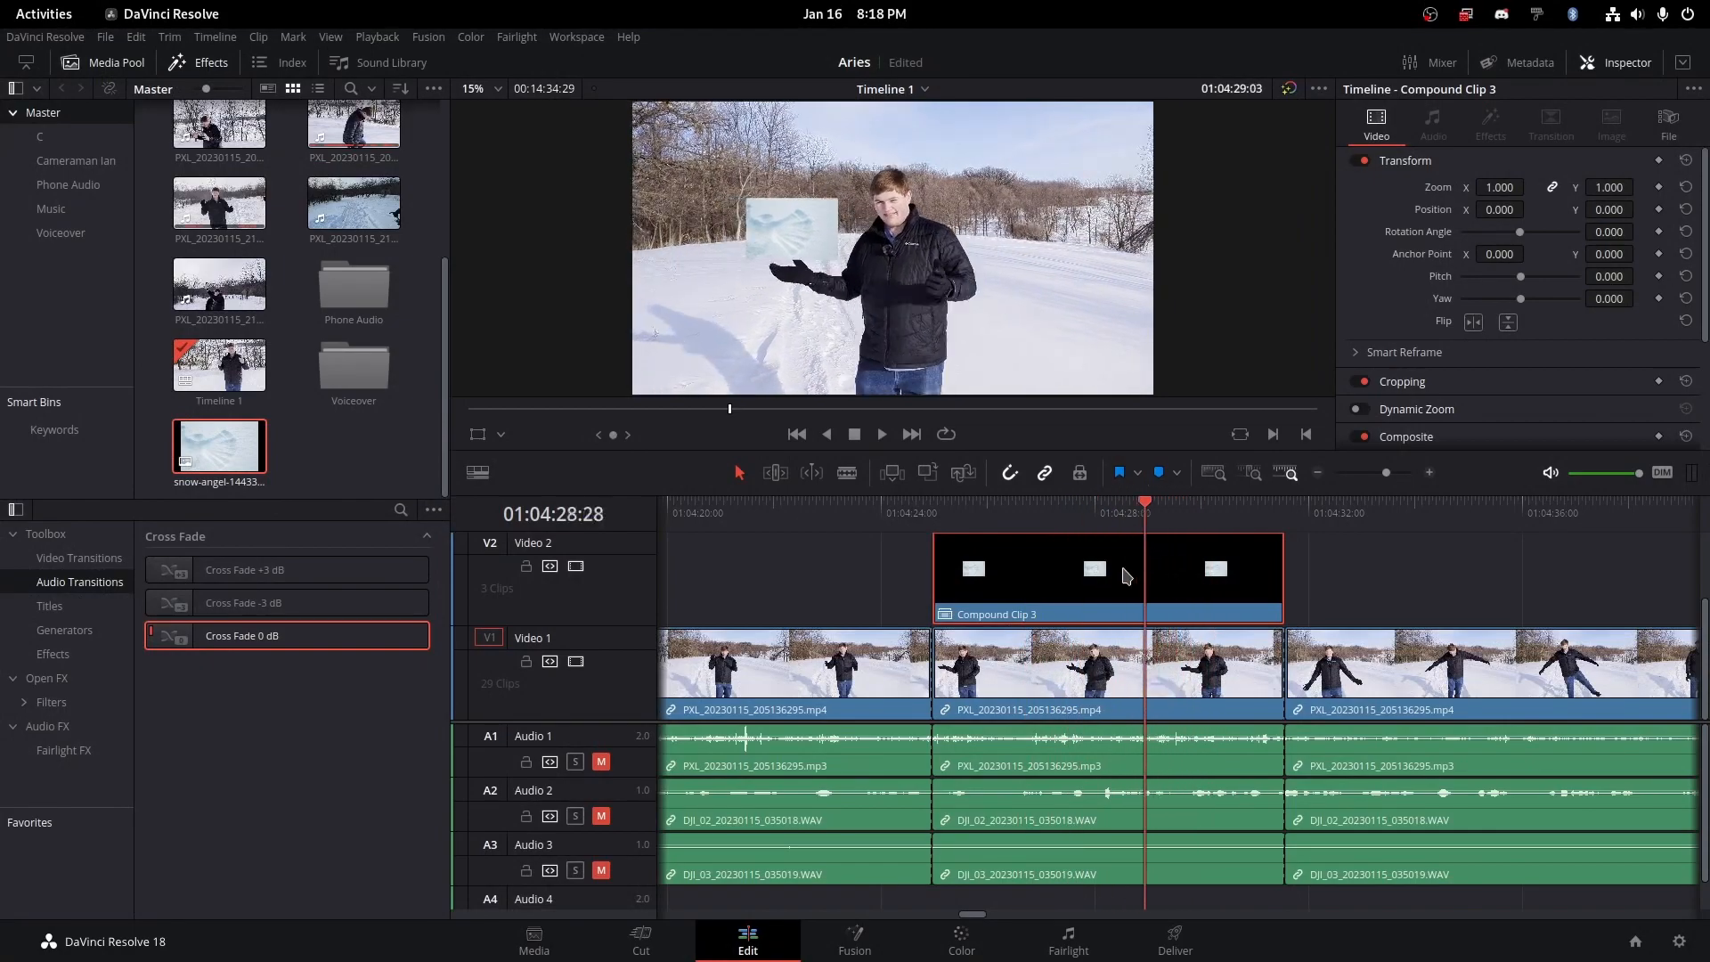
Play through the compound clip on Video 2, then delete it from the timeline
key(space)
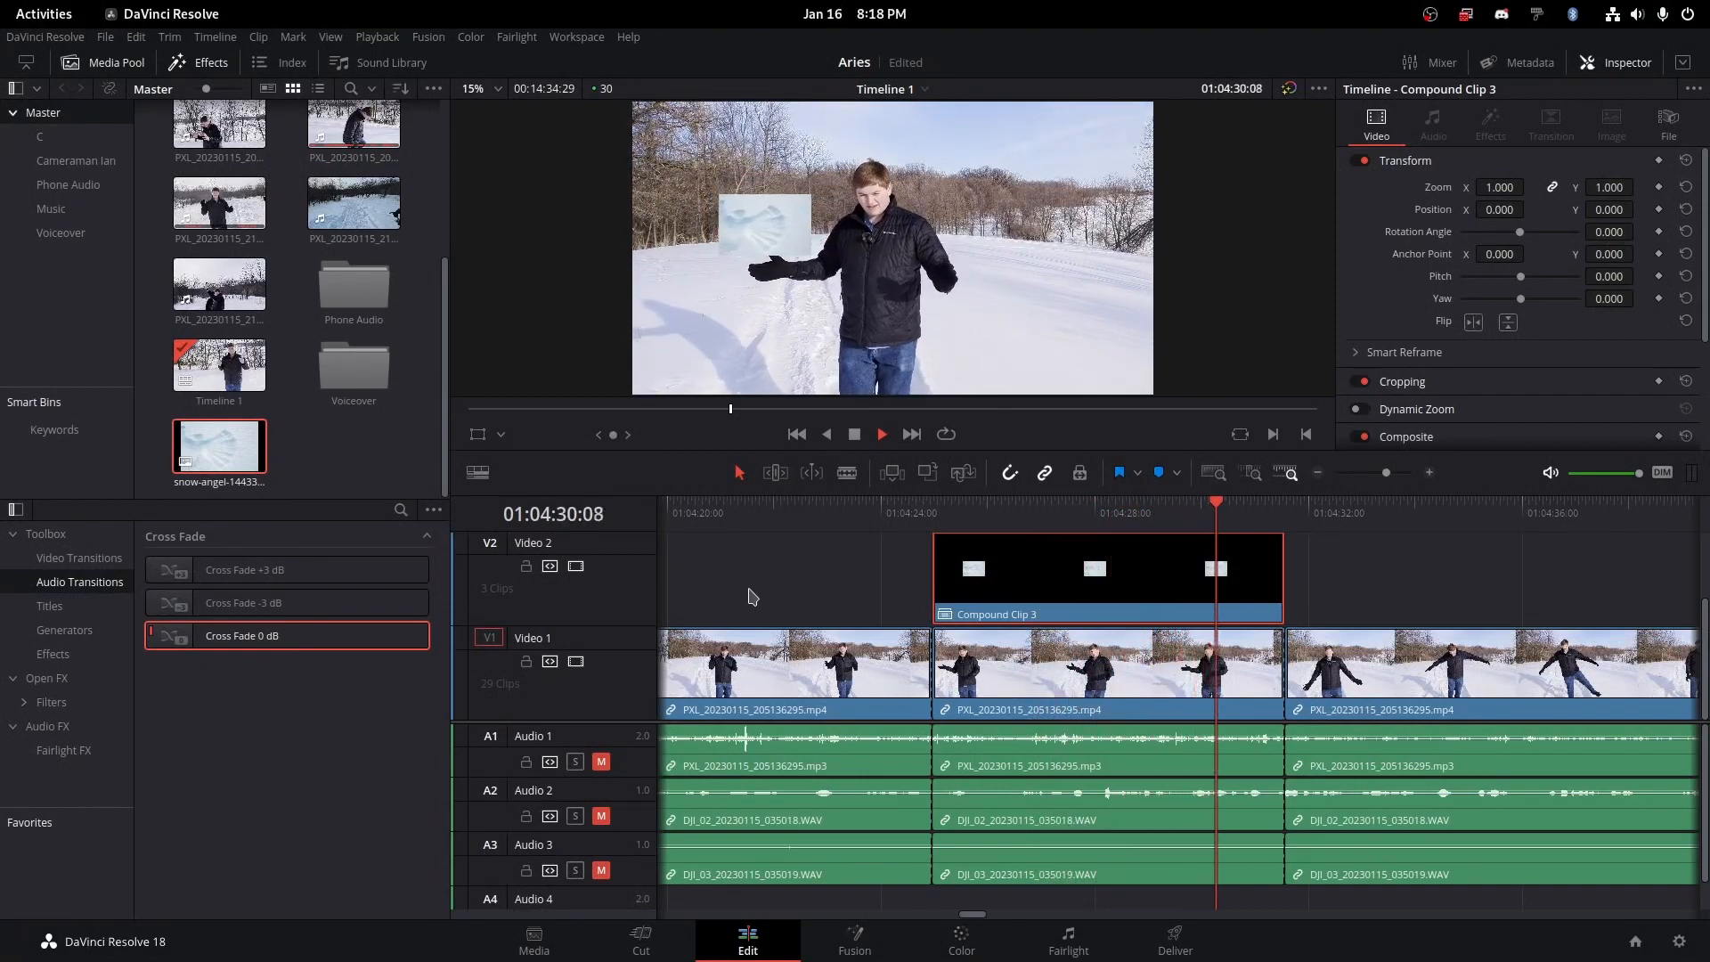
key(space)
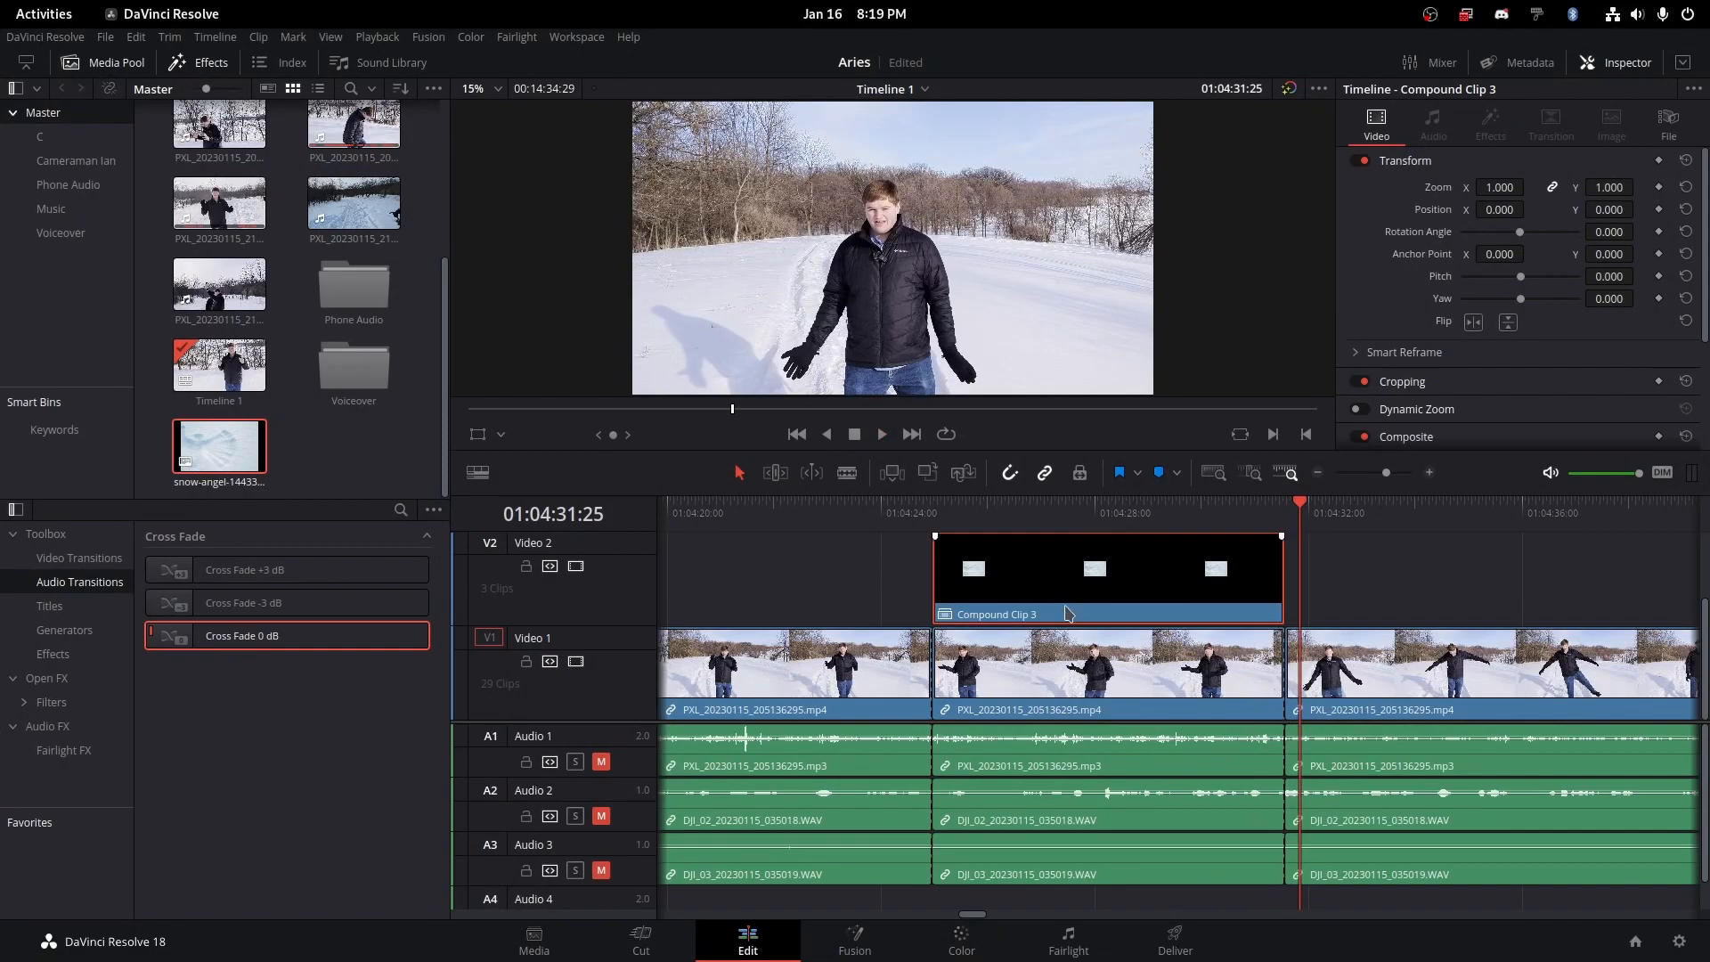
key(Delete)
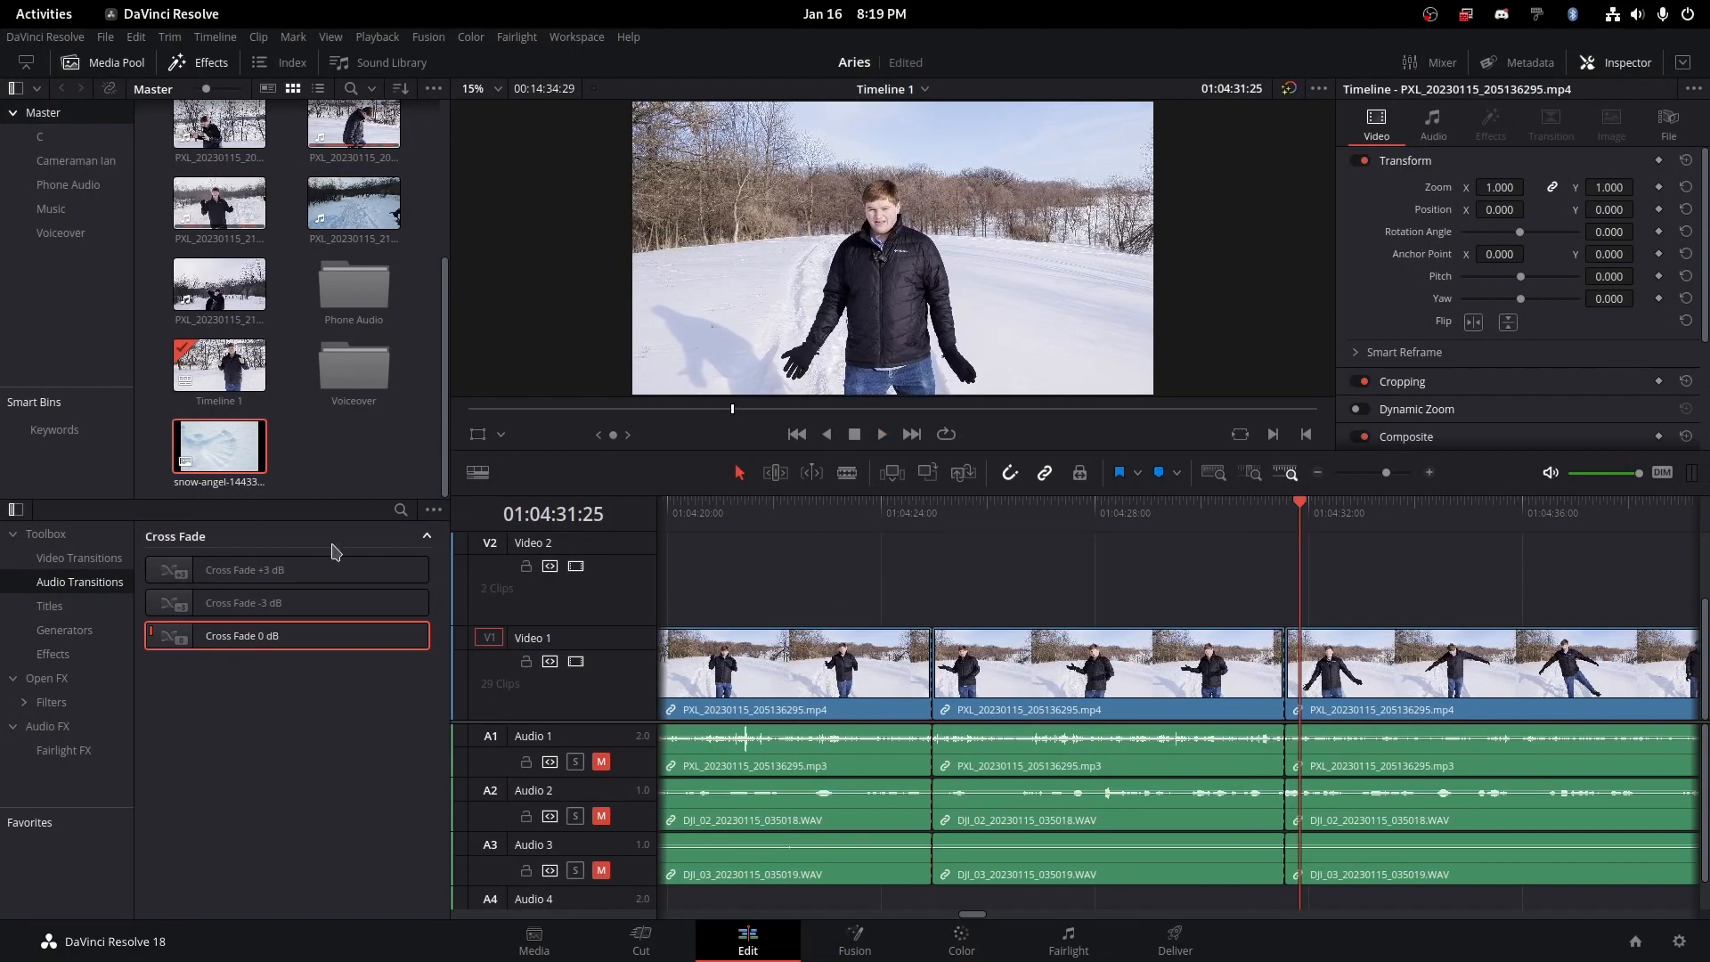
Place the snow-angel image on Video 2 above the middle footage clip, trimmed to that clip's length
drag(218, 445, 999, 570)
drag(1196, 573, 1283, 572)
click(1096, 504)
drag(1078, 539, 1055, 615)
click(1121, 577)
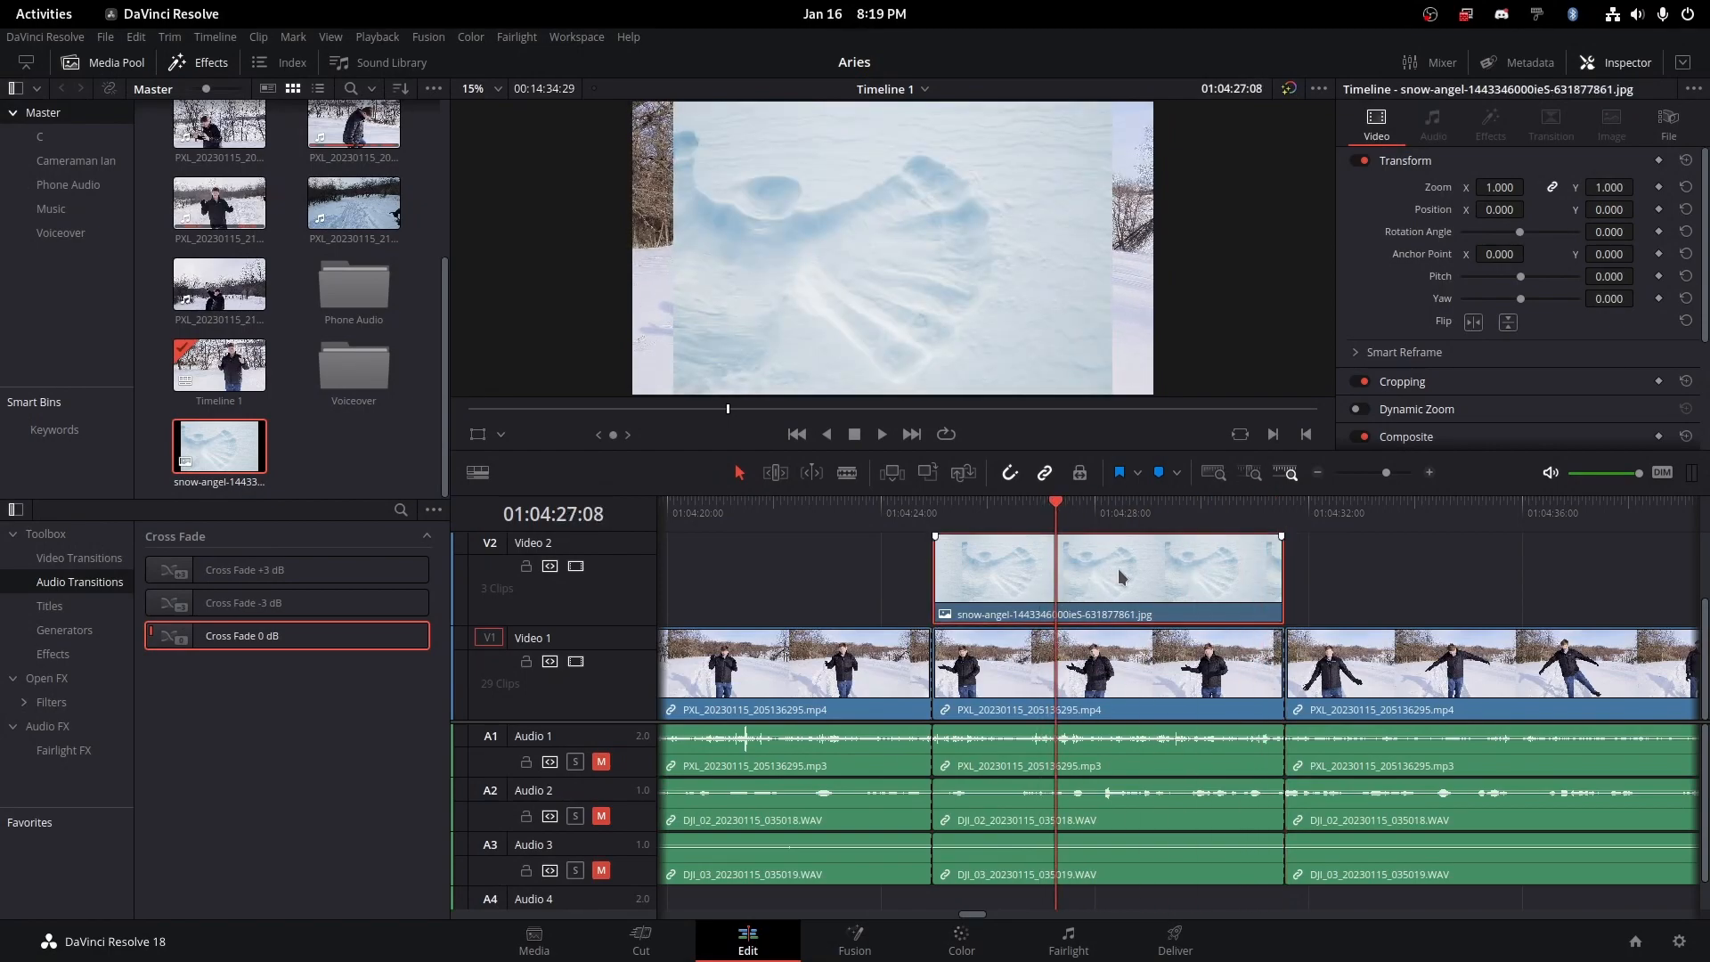
Scale the snow-angel image to 0.210 and position it above the man's outstretched hand at the clip's start, at X -801.459, Y -19.696
drag(1503, 186, 1446, 187)
click(477, 433)
drag(915, 264, 750, 231)
click(932, 505)
drag(1532, 187, 1529, 187)
drag(831, 246, 831, 251)
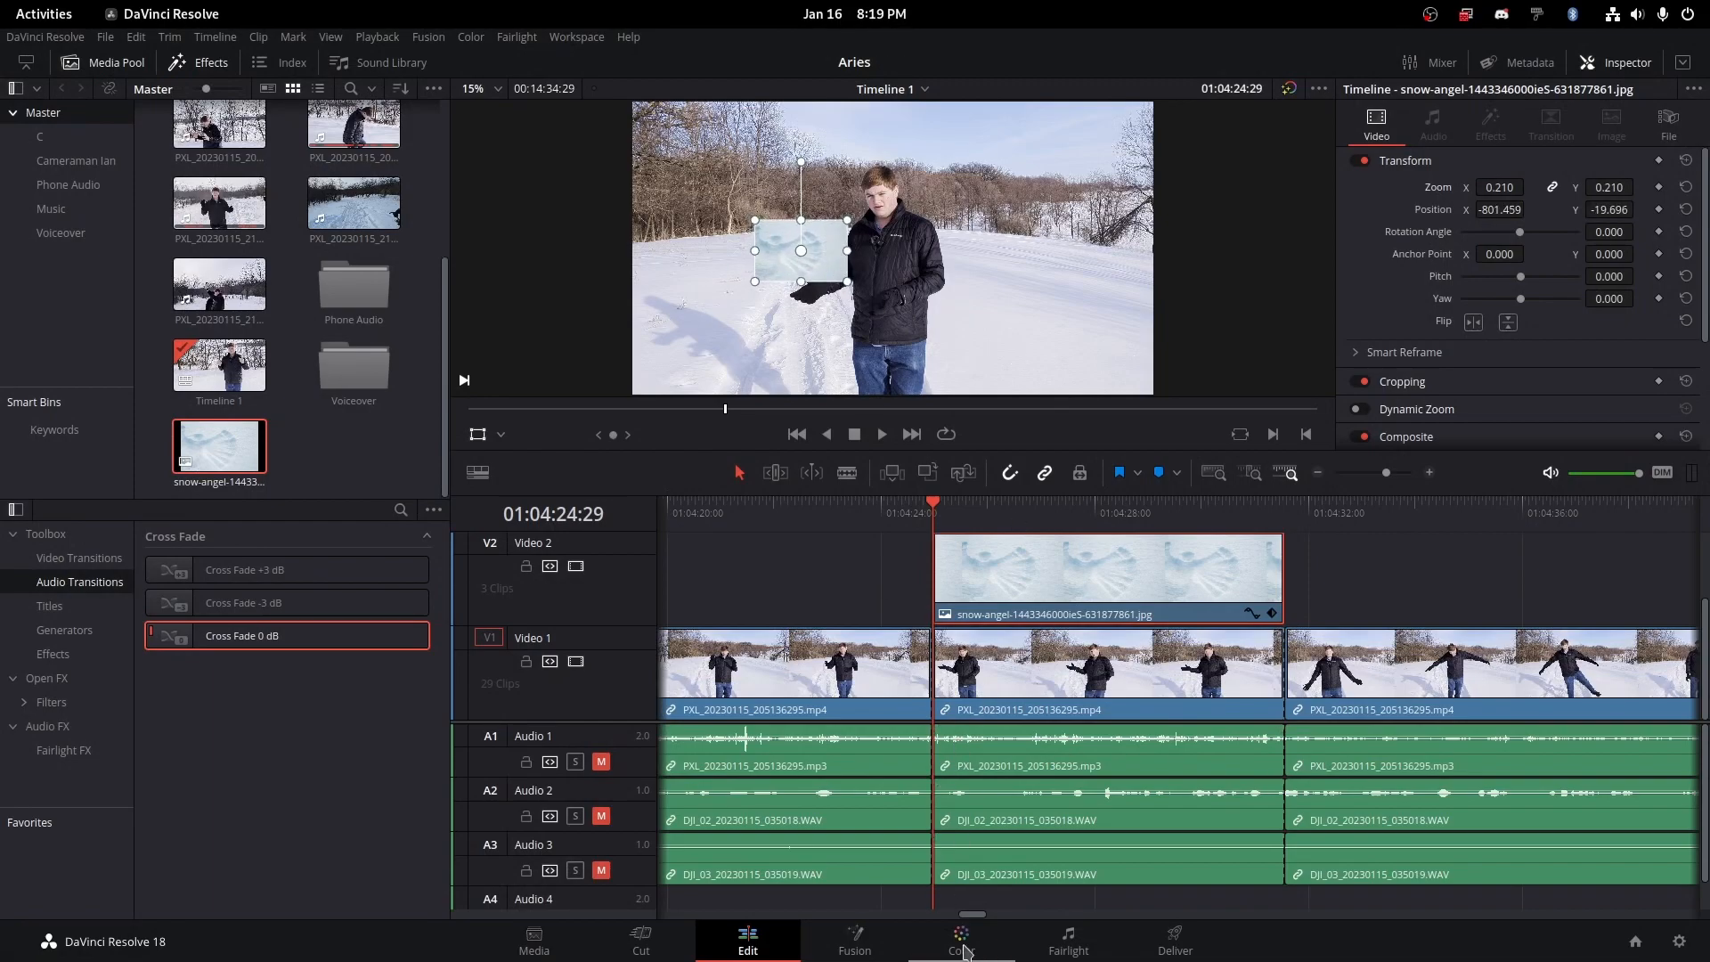
Disable the Video 2 track and open the footage clip beneath the image on the Color page
click(1063, 661)
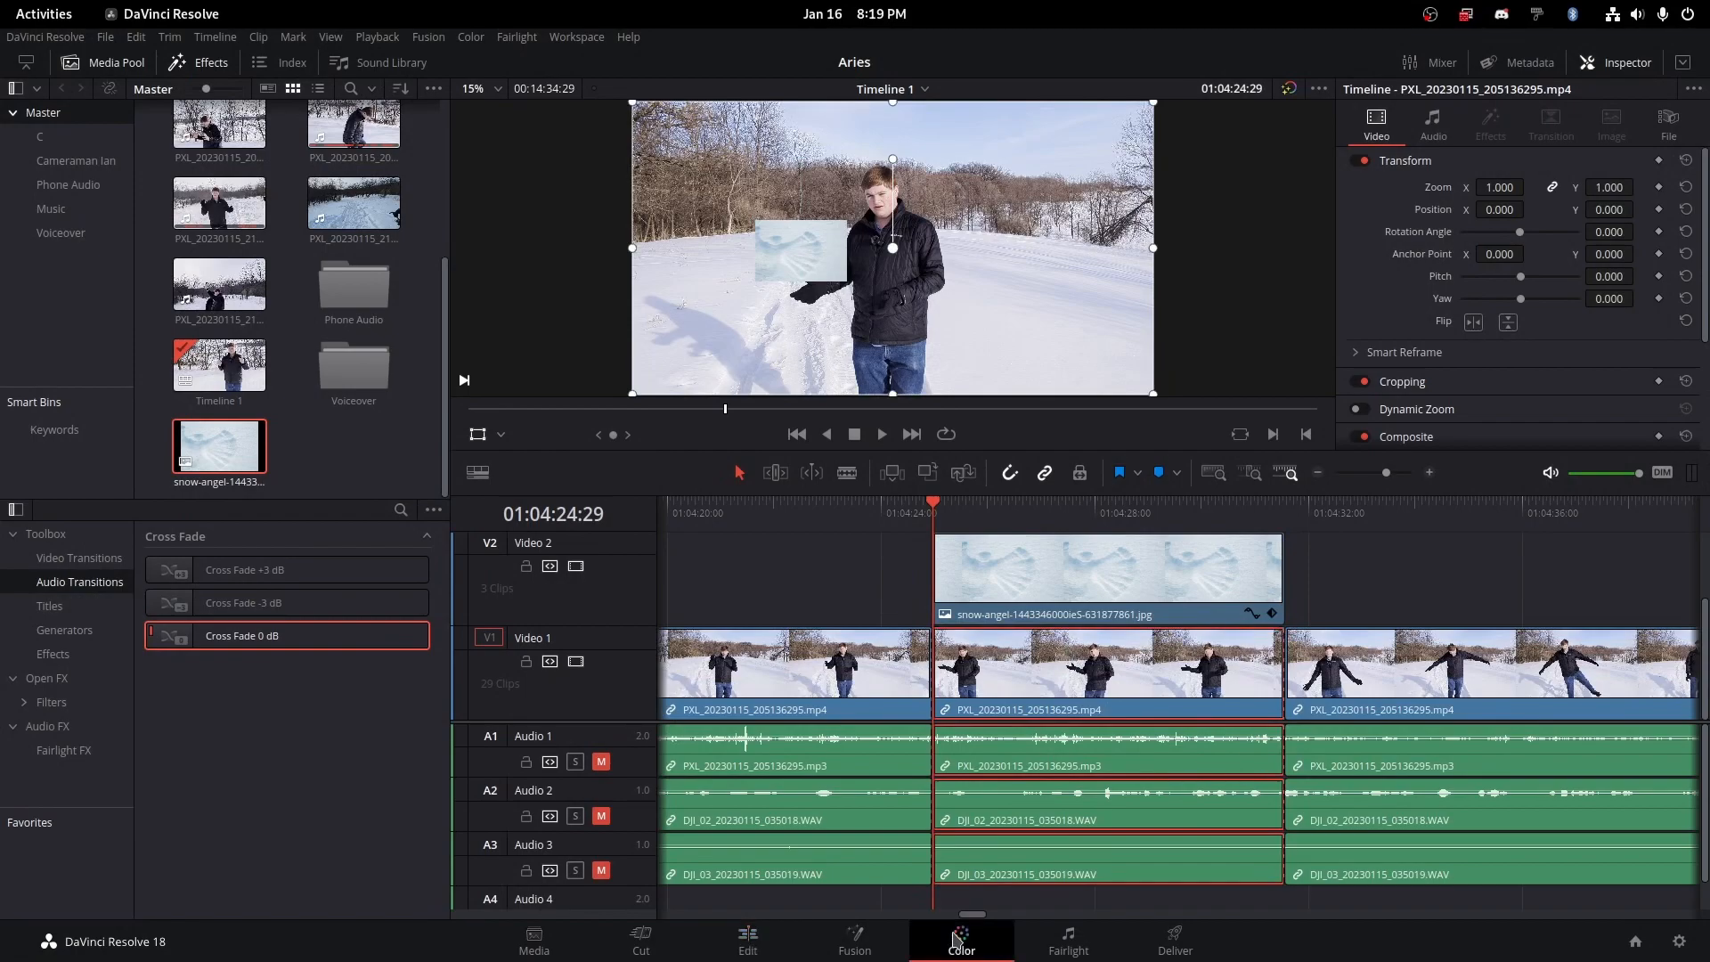
click(956, 939)
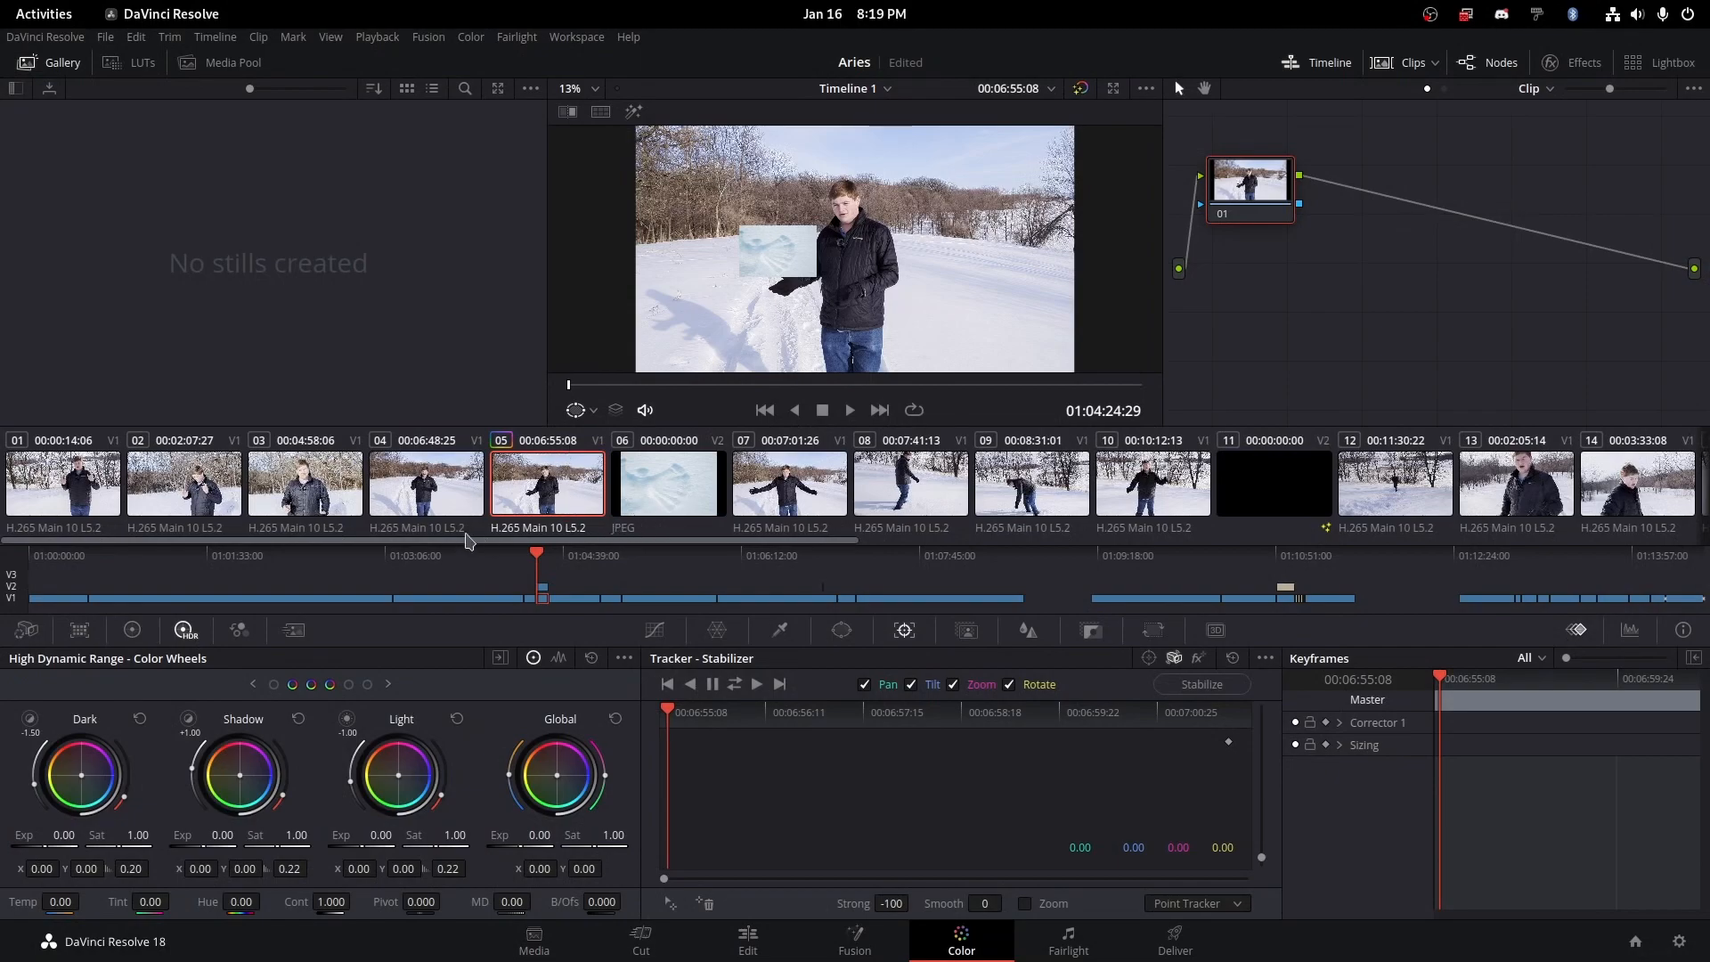
click(722, 957)
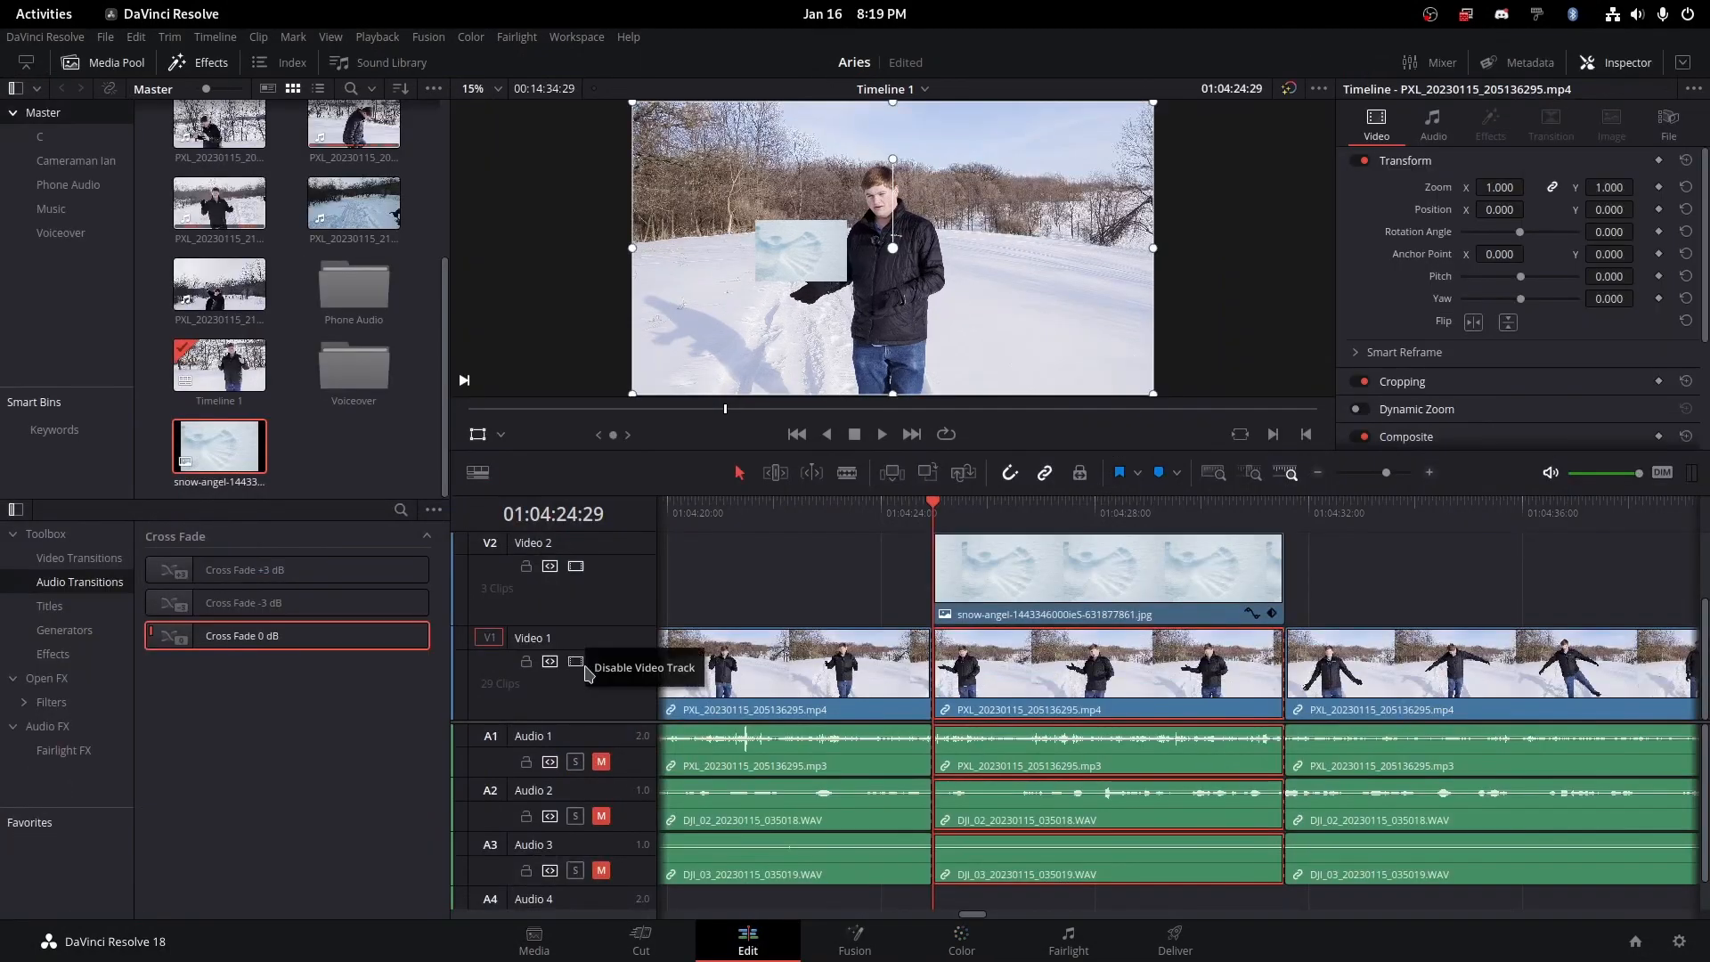
click(576, 566)
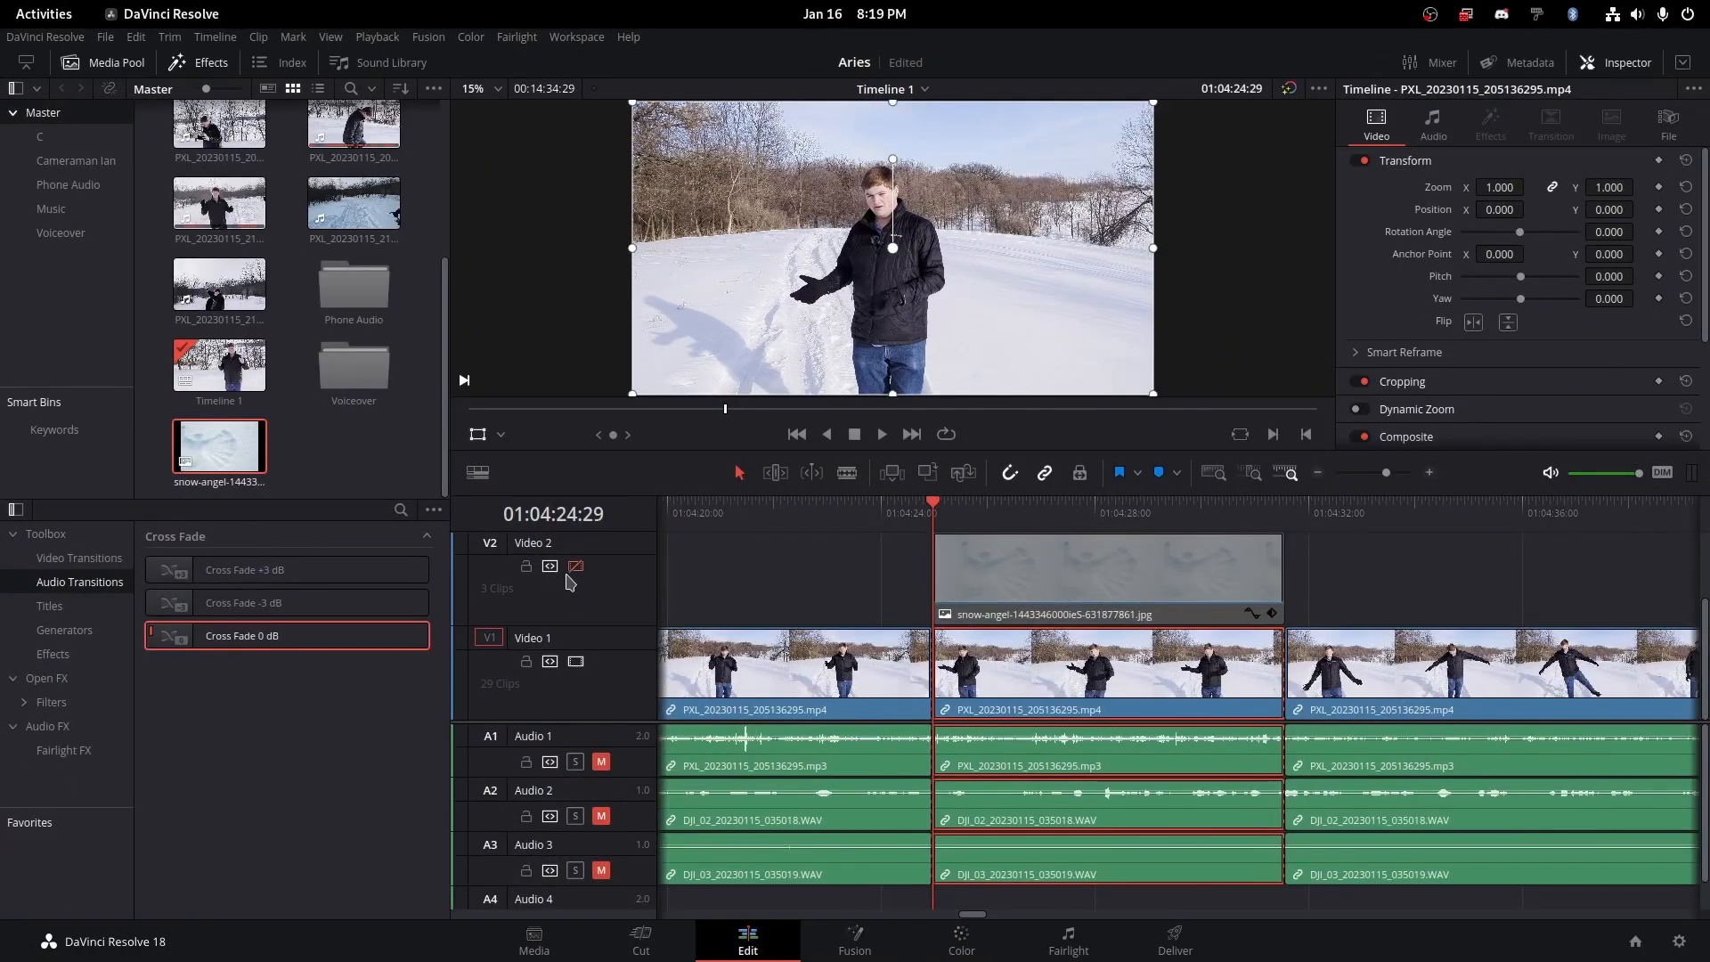
click(1009, 950)
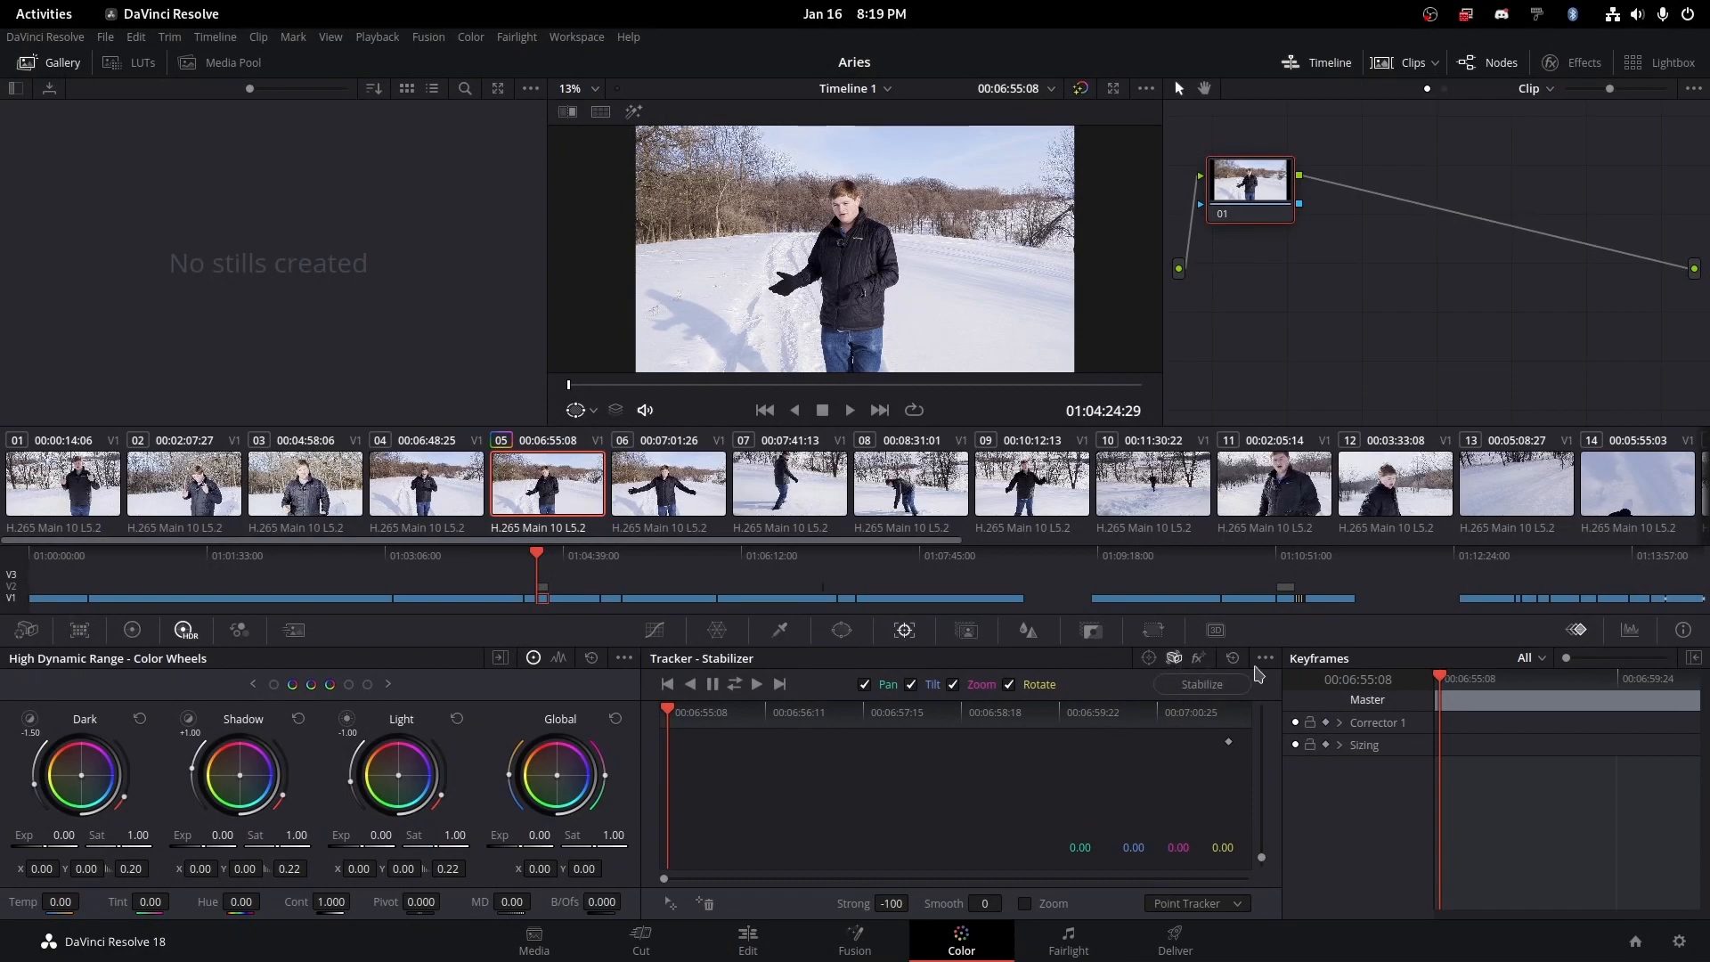
Use the Classic Stabilizer with the Point Tracker and add a tracker point to the clip
click(1265, 658)
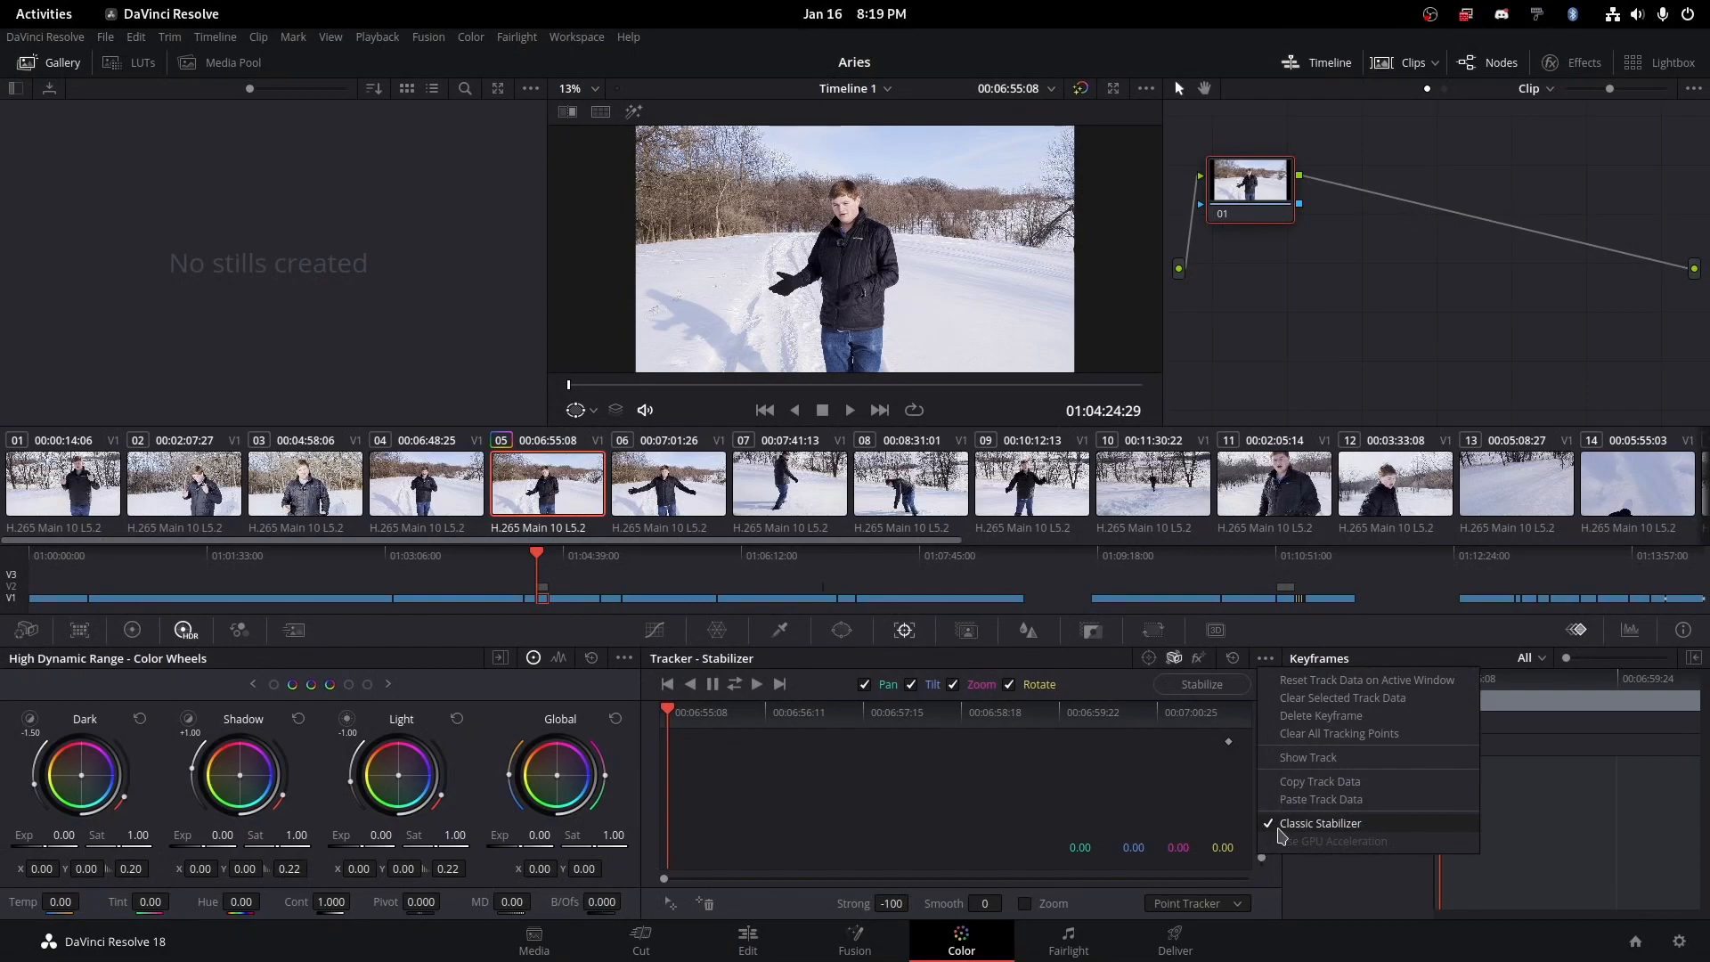
click(1279, 826)
click(1209, 906)
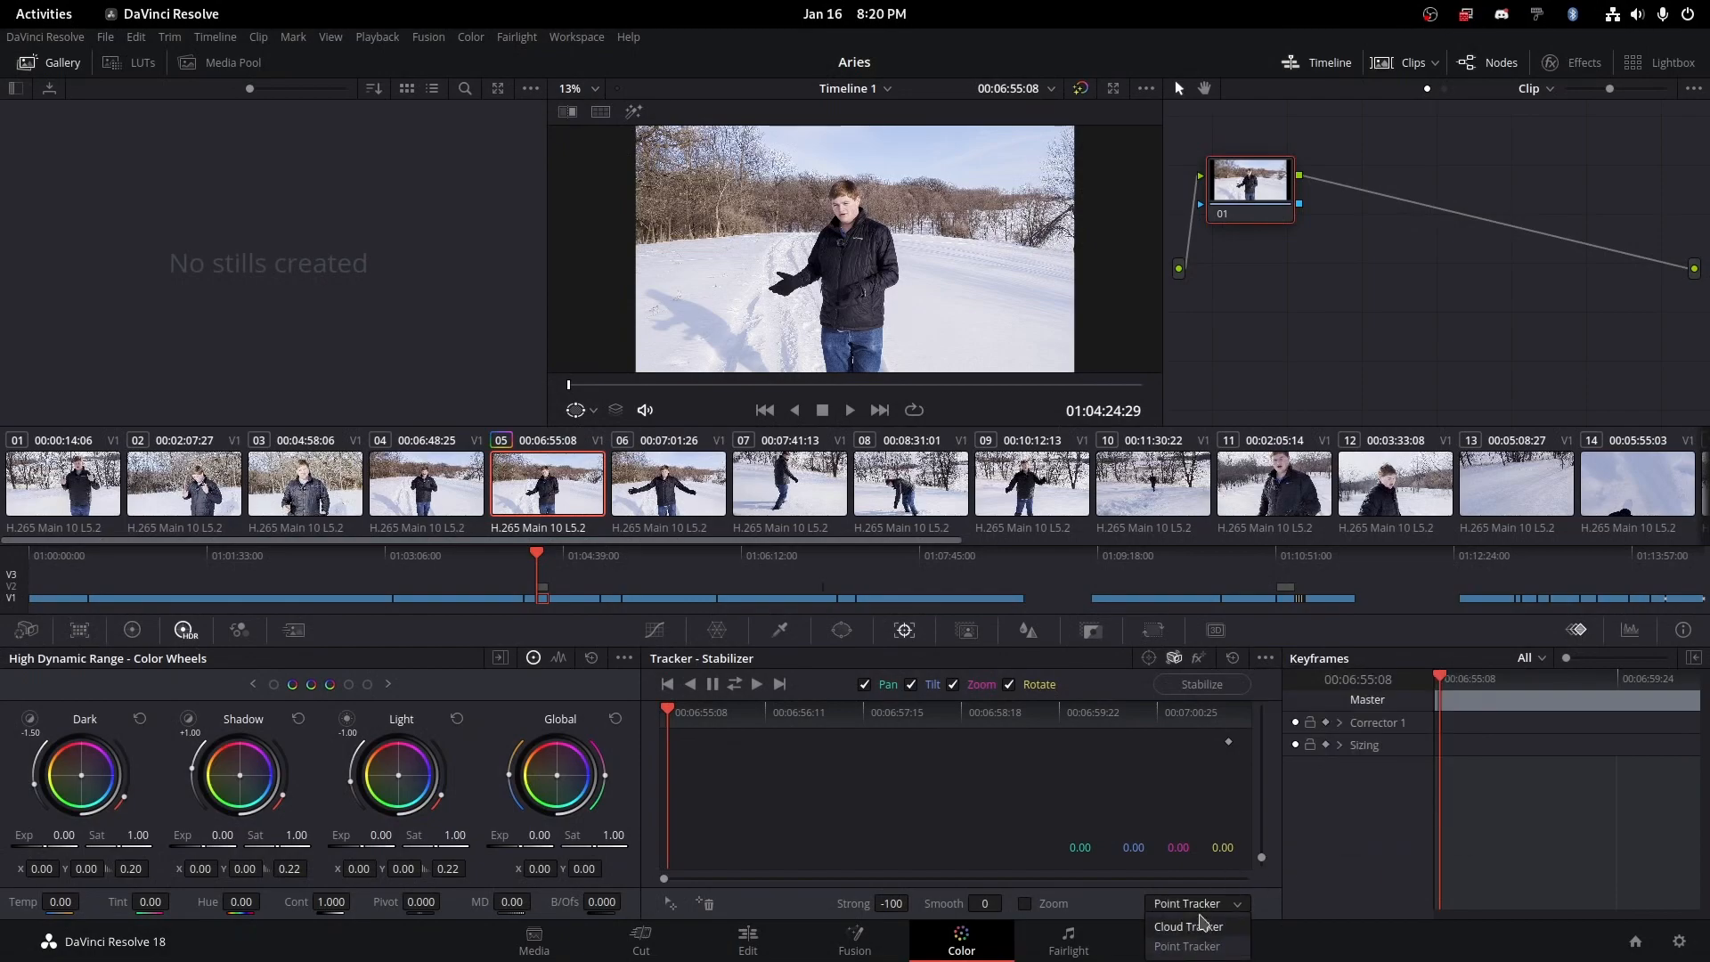
click(1189, 948)
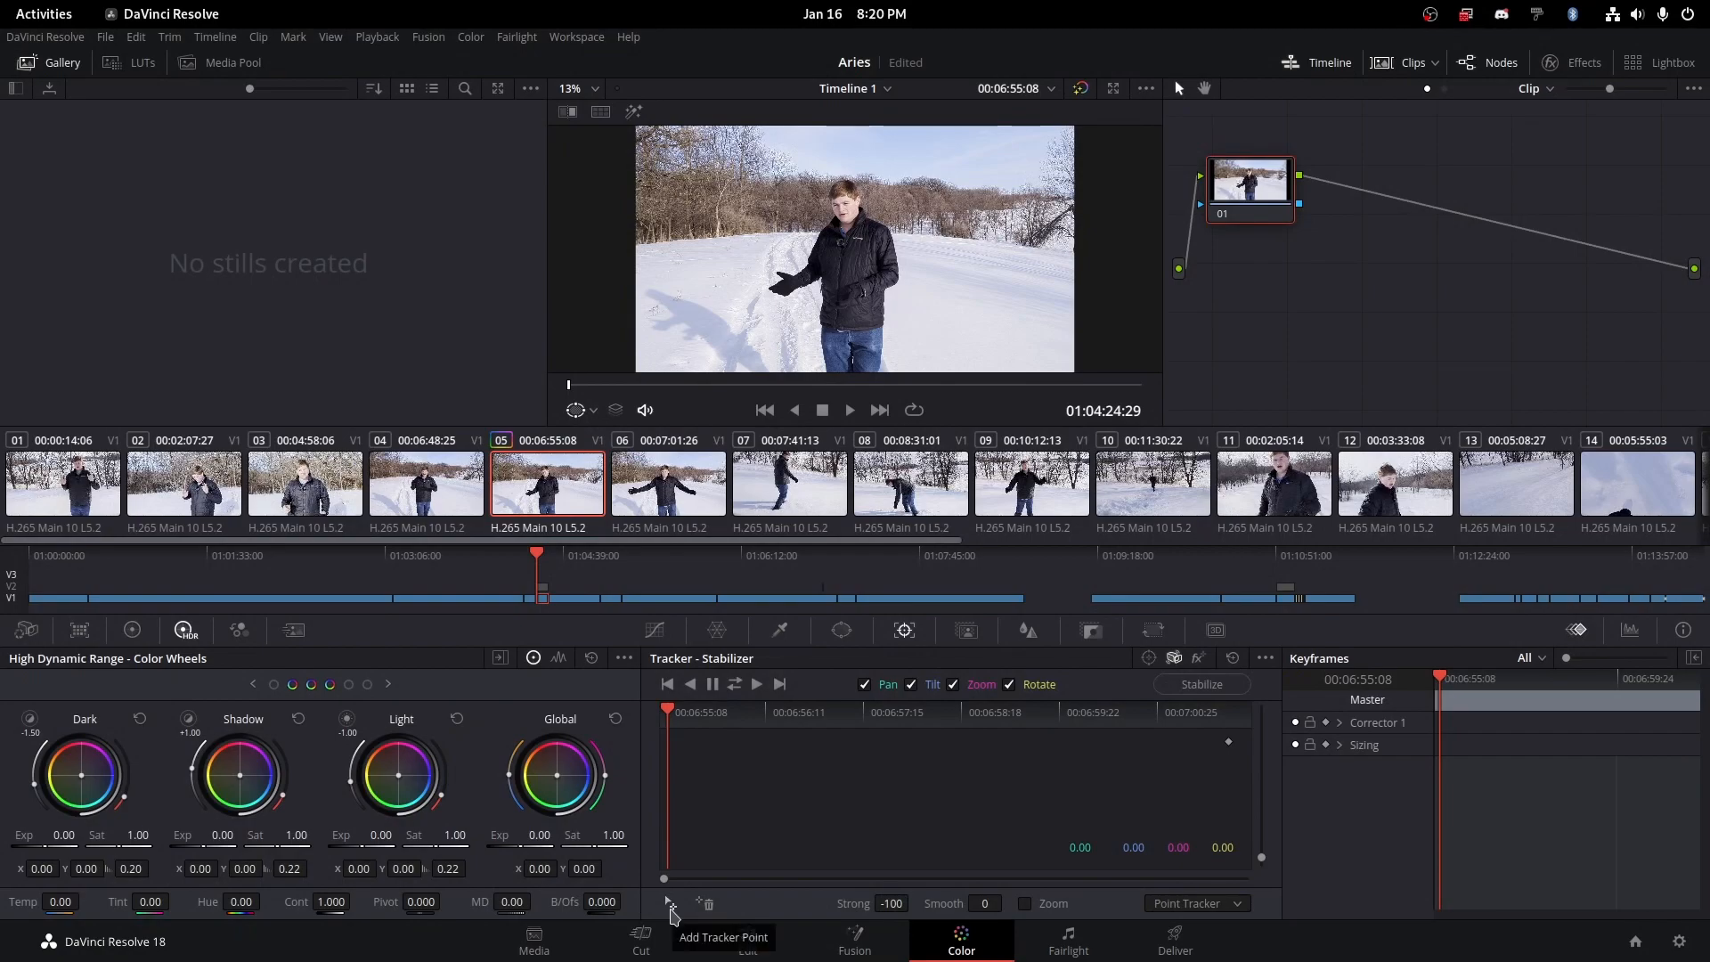
click(672, 910)
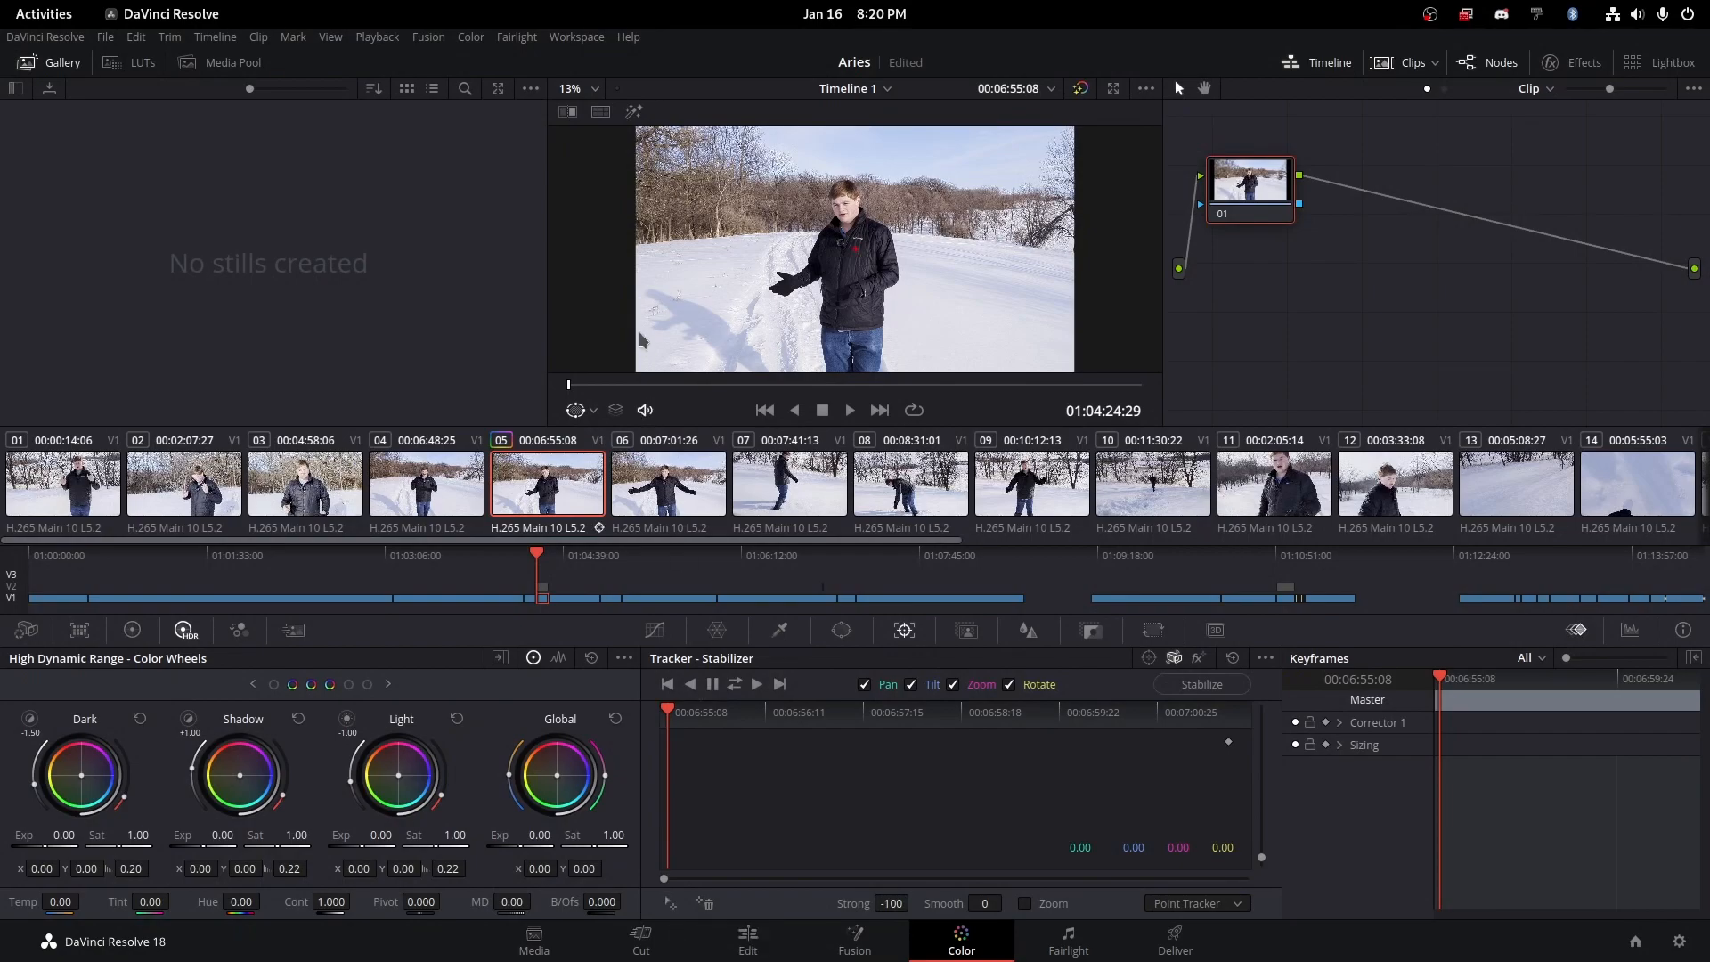
Place the tracker point on the thumb tip of the man's outstretched glove, using the enlarged viewer
key(alt+f)
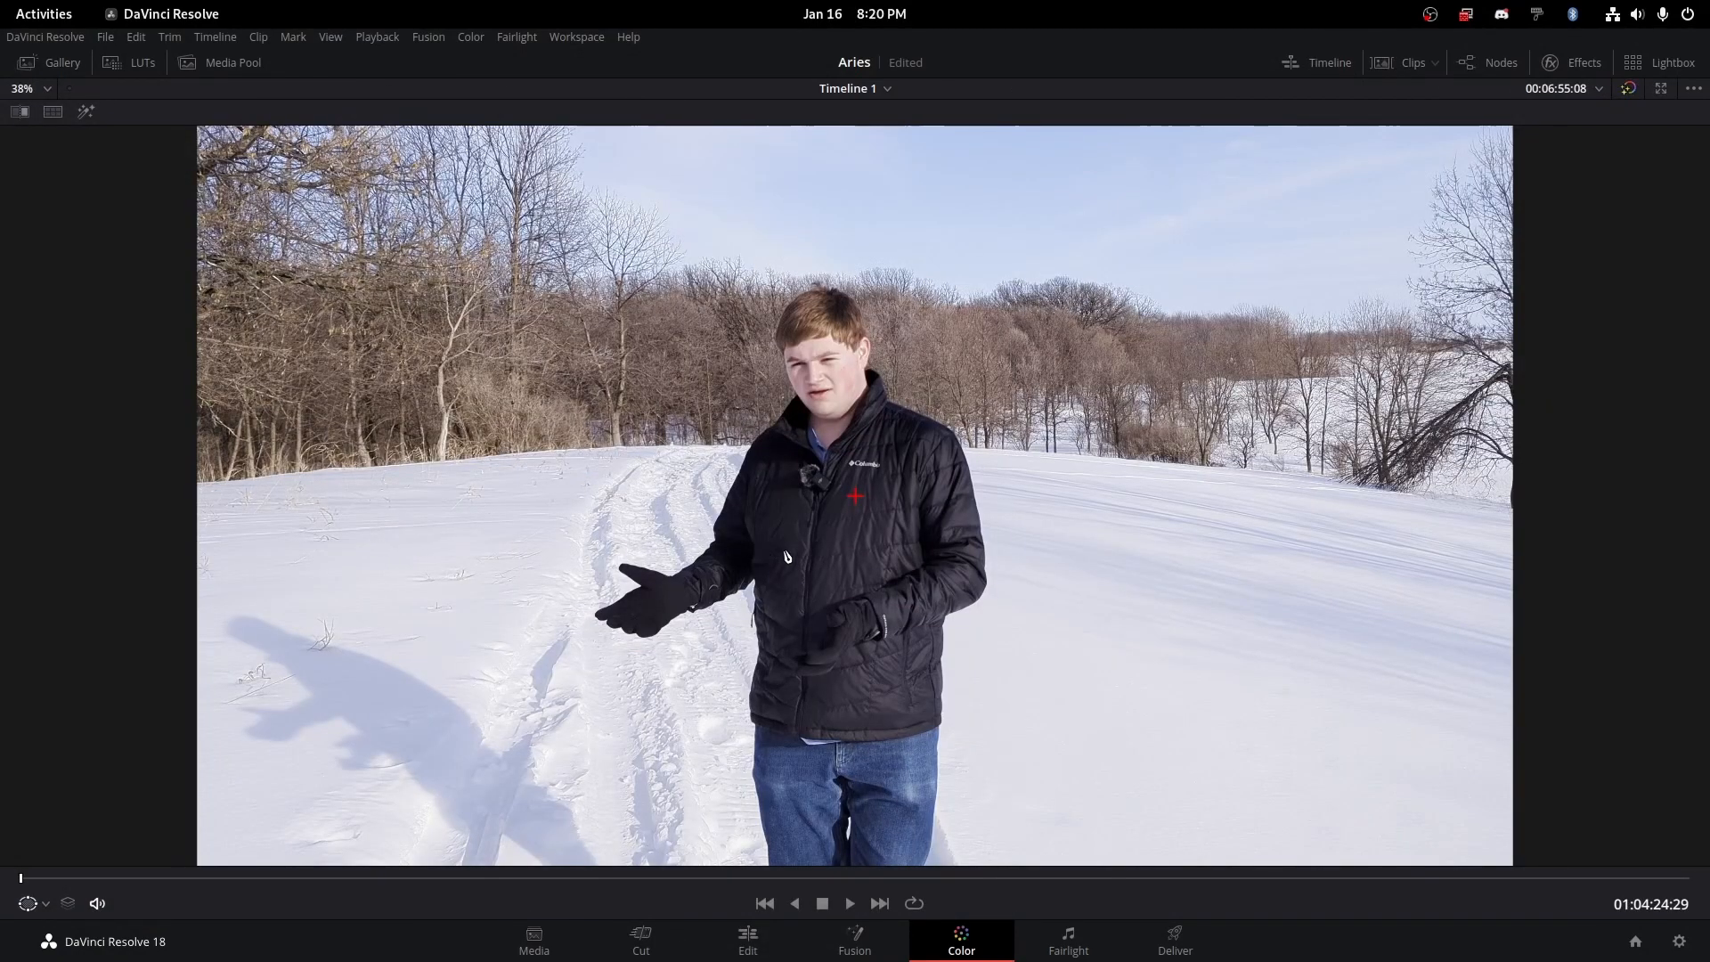
drag(851, 498, 621, 566)
scroll(571, 589, up, 6)
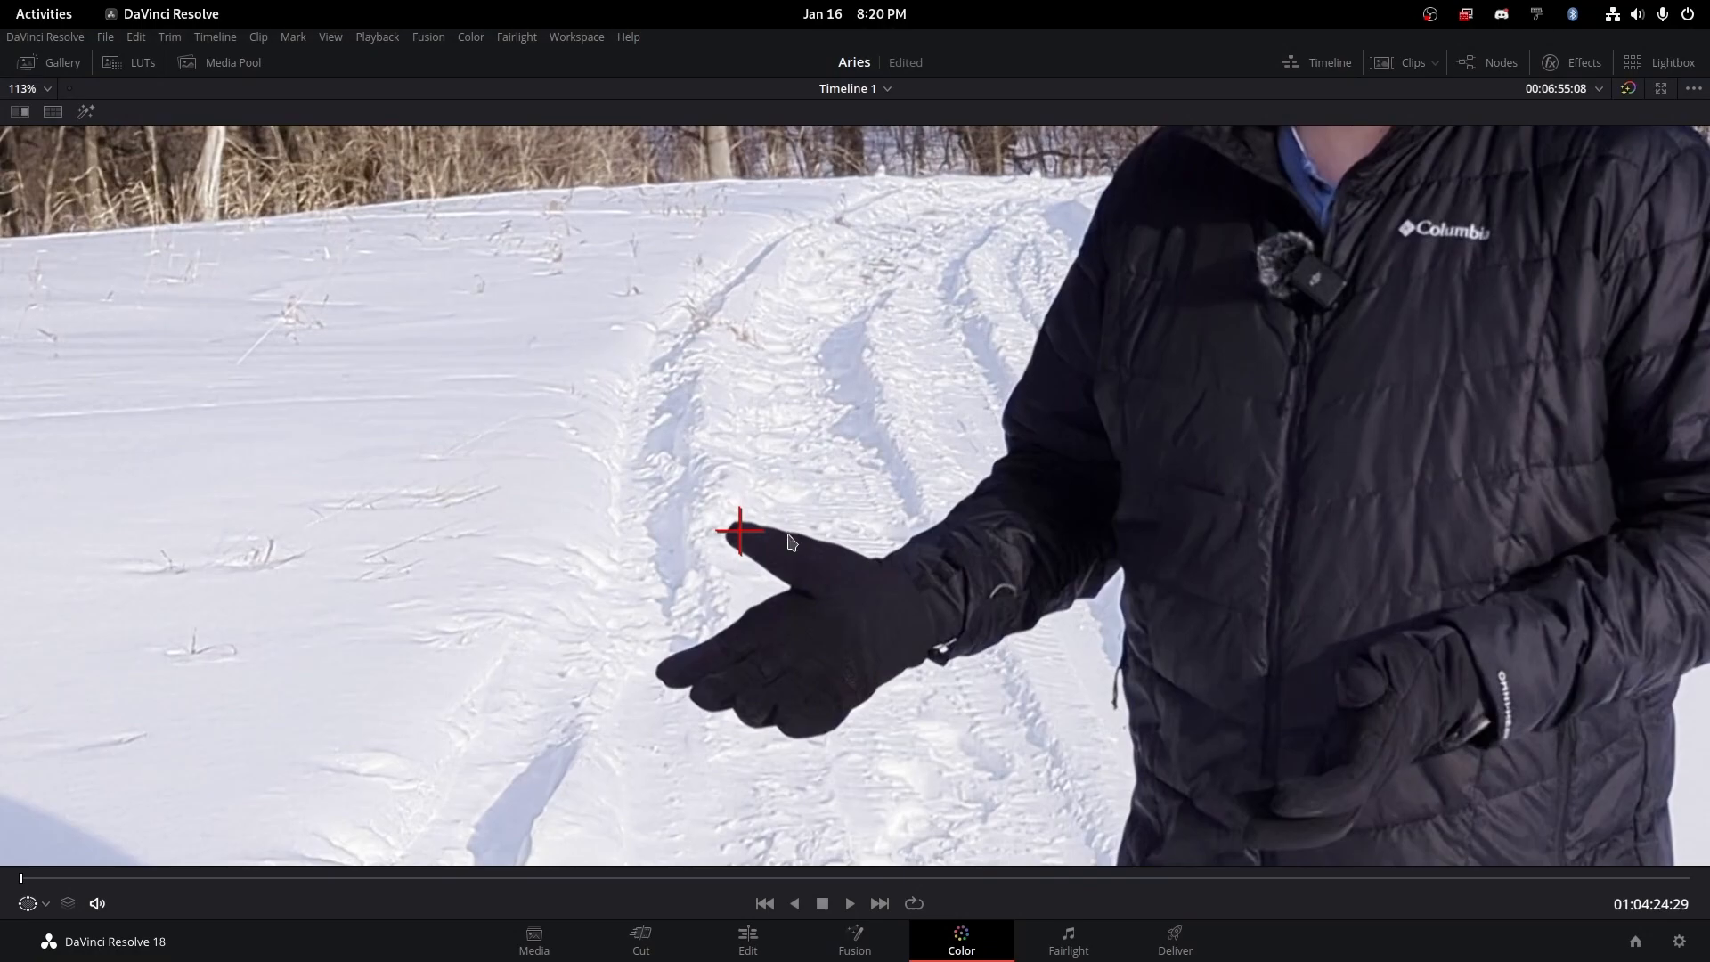
key(alt+f)
key(alt+f)
scroll(695, 535, up, 2)
drag(827, 518, 924, 469)
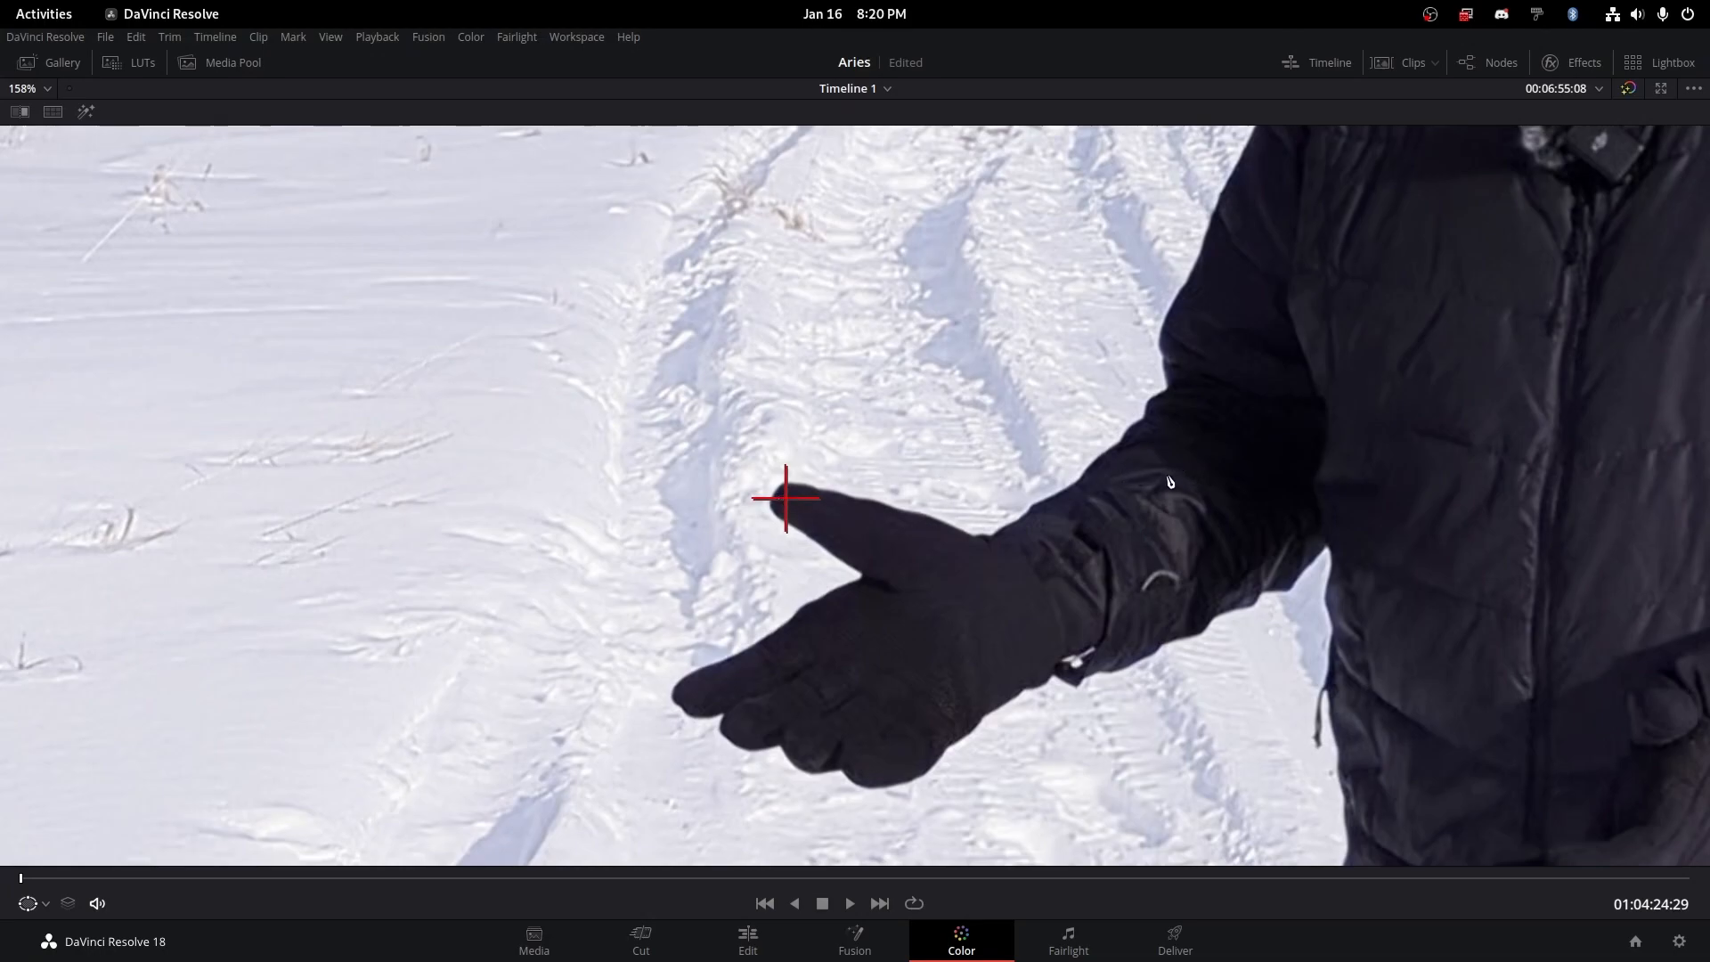
scroll(1169, 481, down, 4)
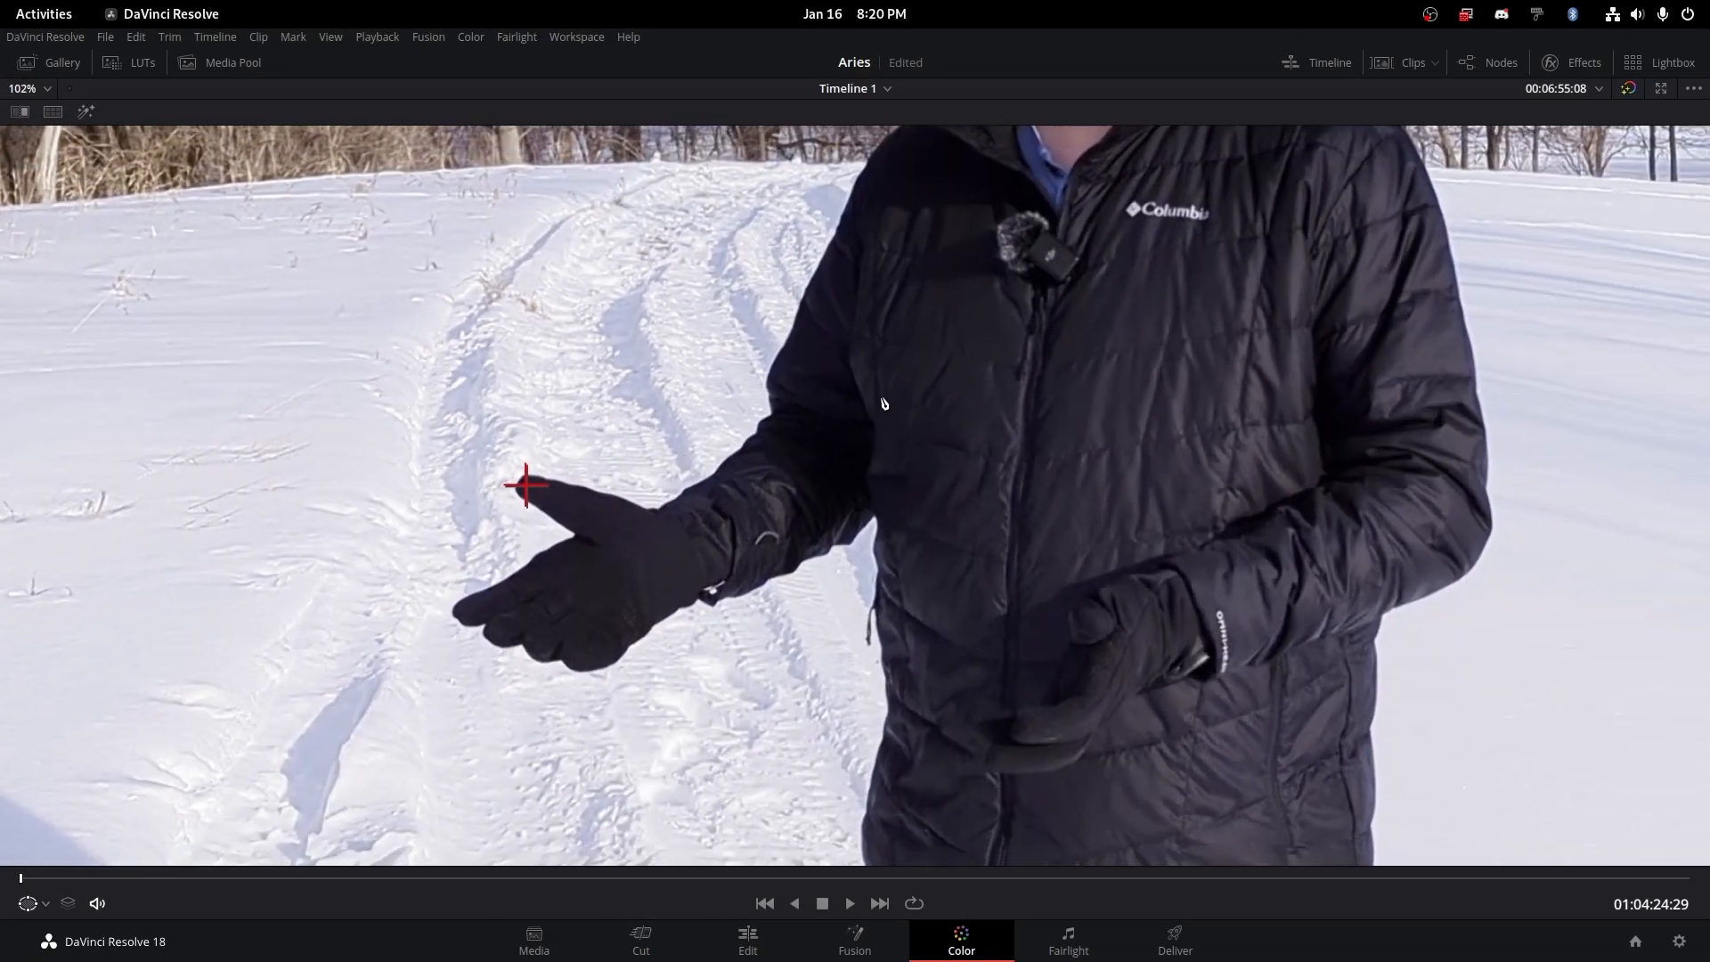
key(alt+f)
scroll(814, 239, down, 5)
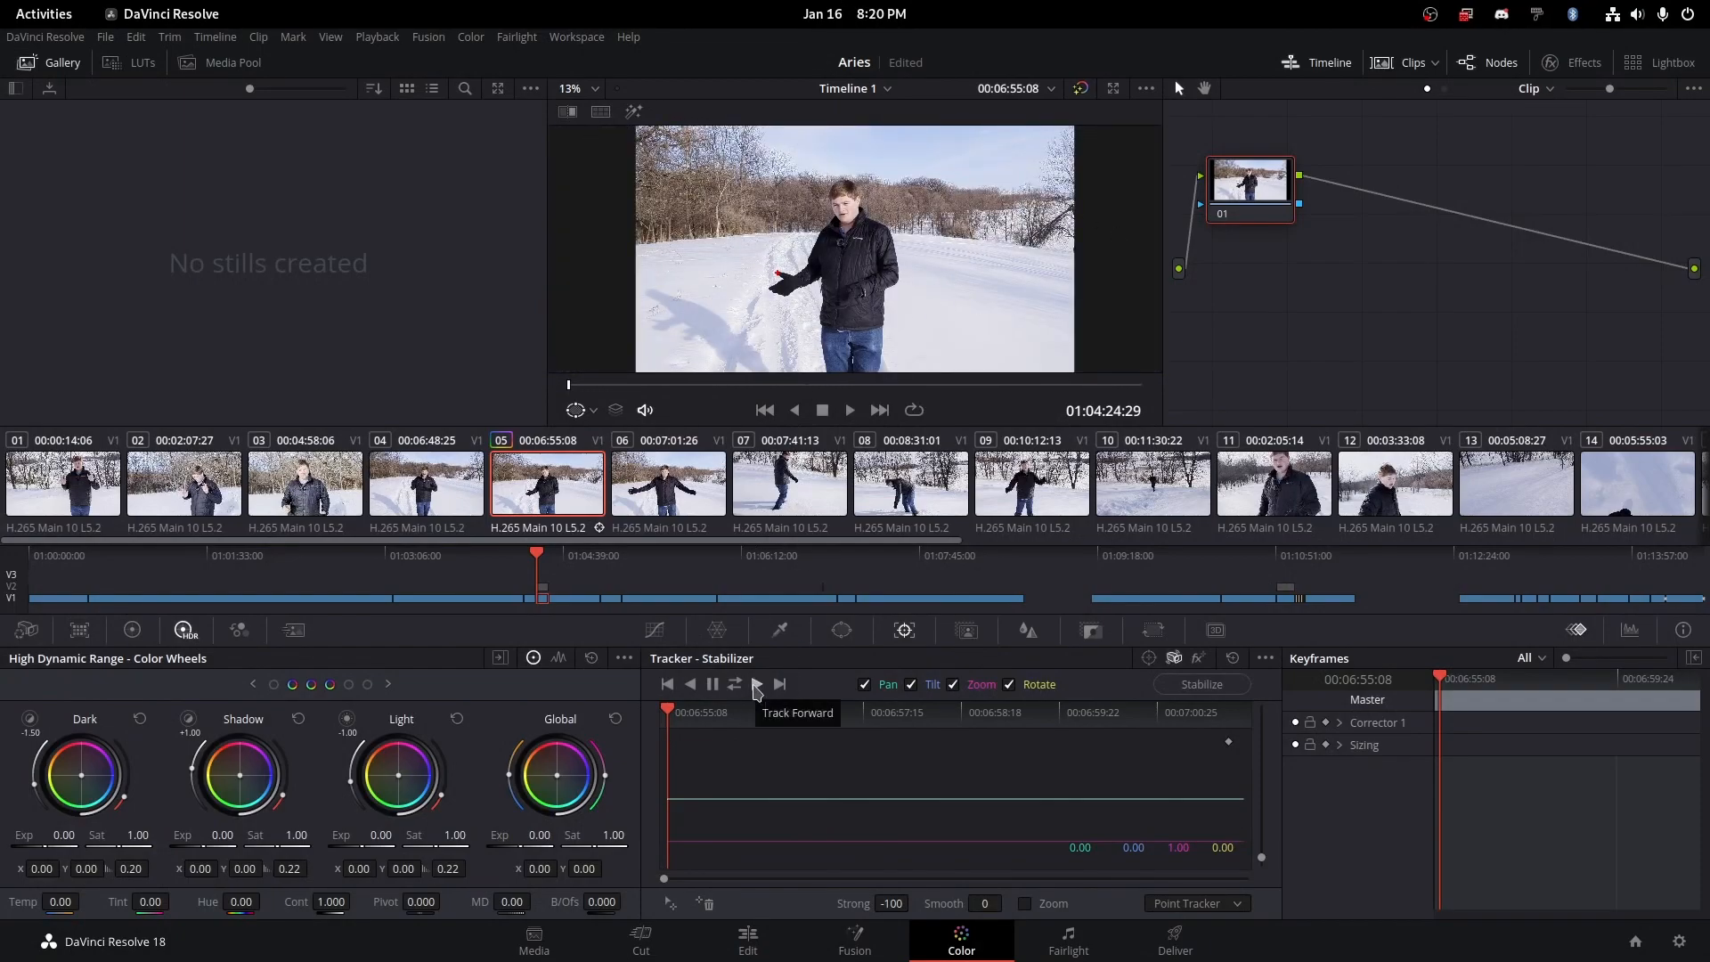
Track the thumb point forward through the clip and play the tracked motion back in the enlarged viewer
click(756, 684)
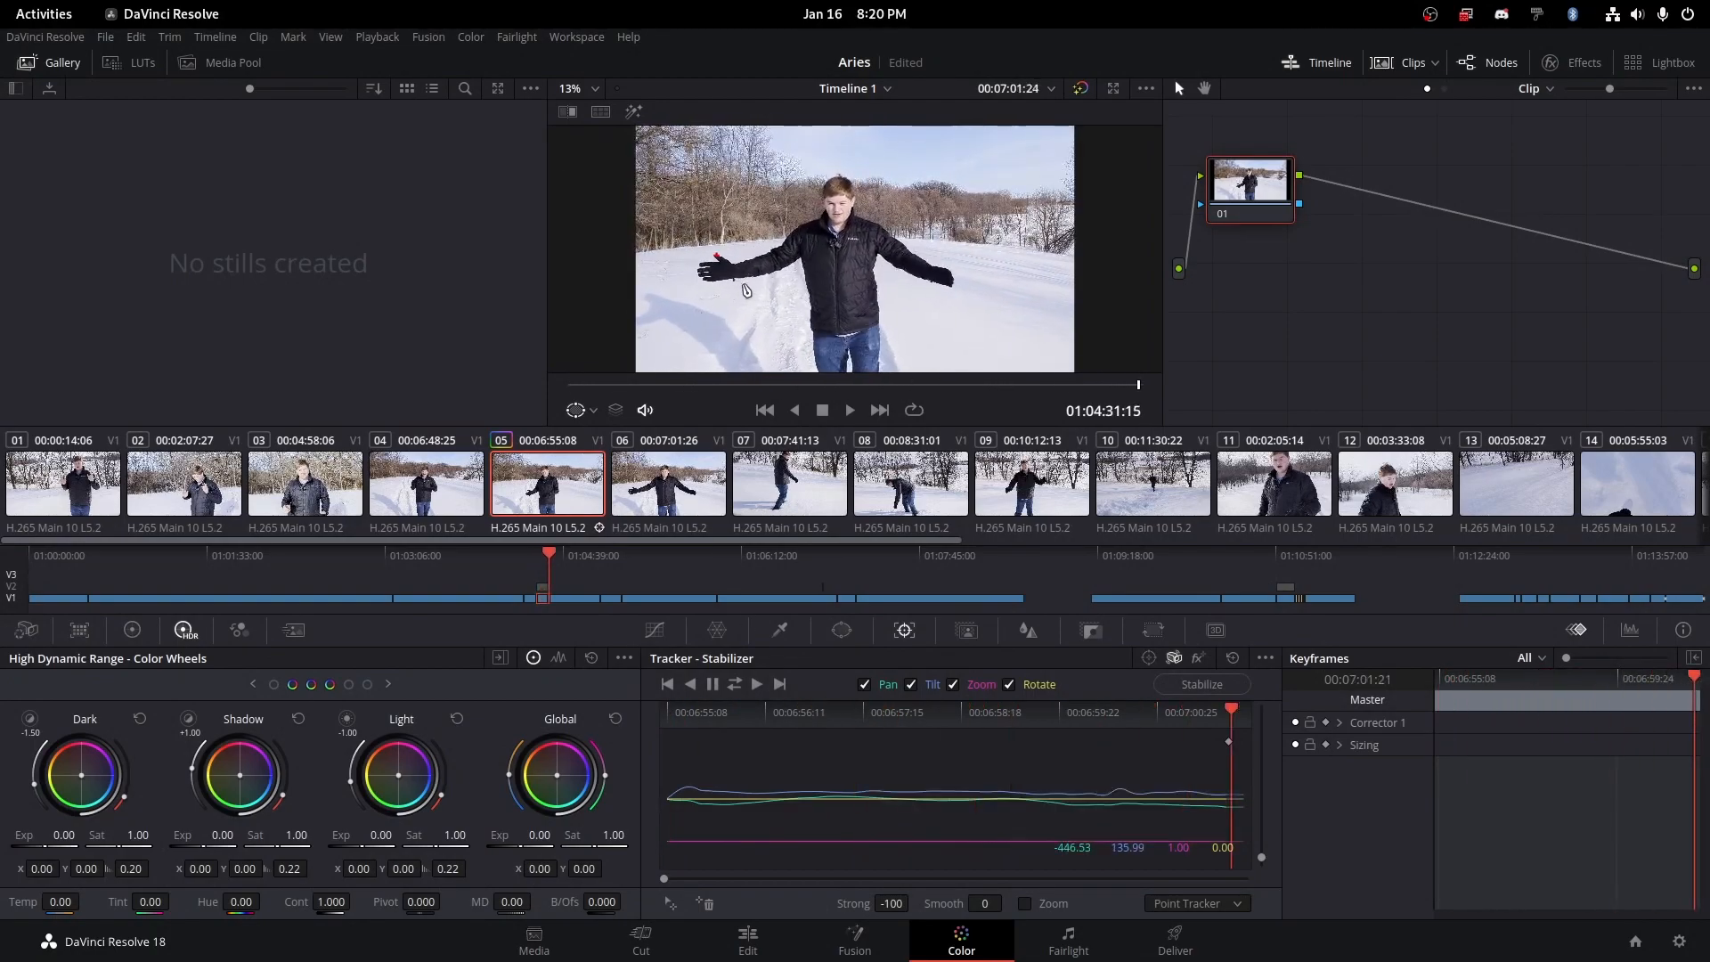
key(shift+f)
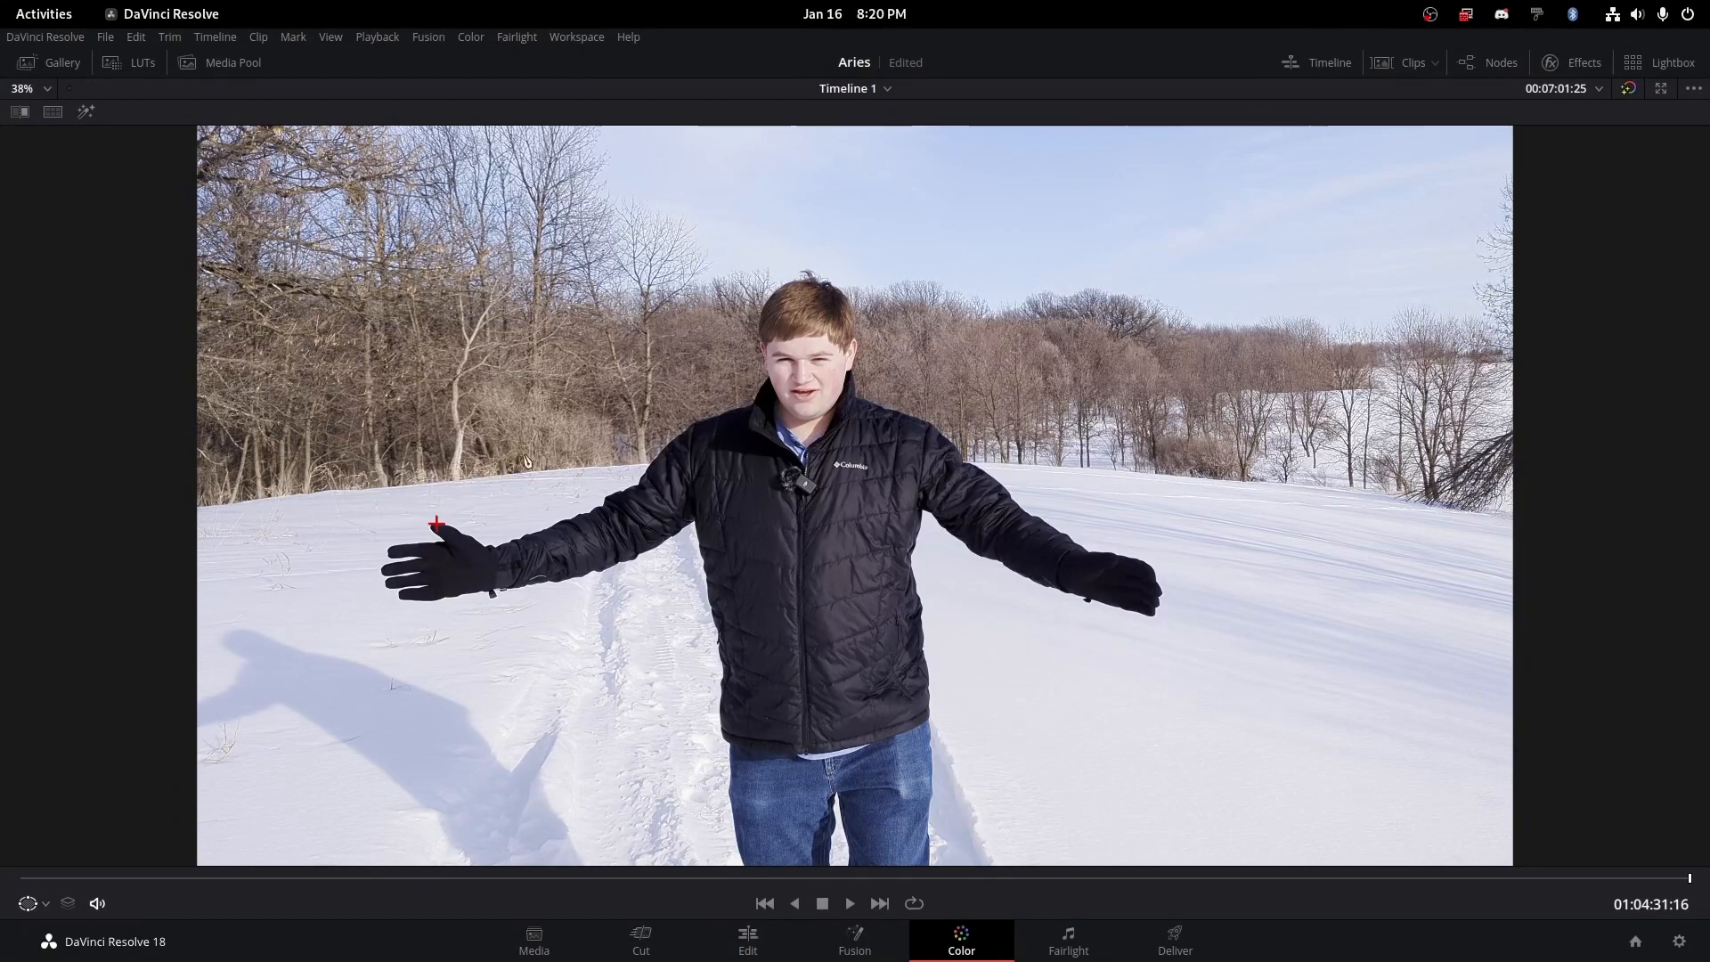
scroll(386, 540, up, 2)
drag(862, 886, 201, 891)
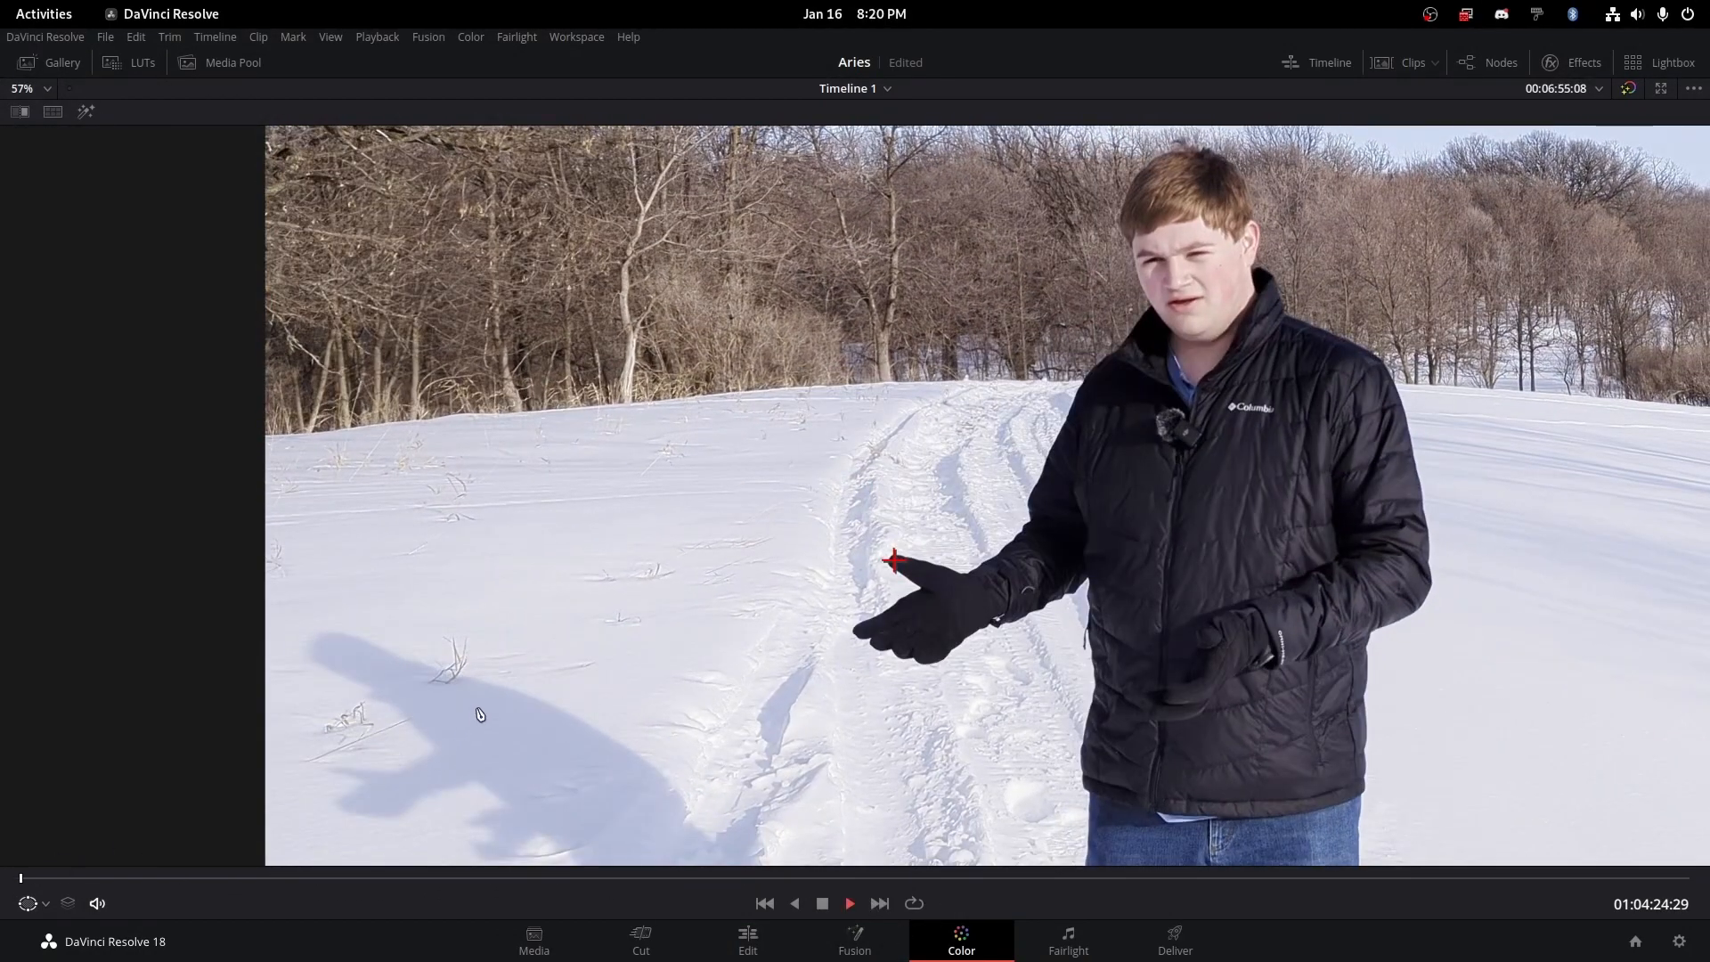
key(space)
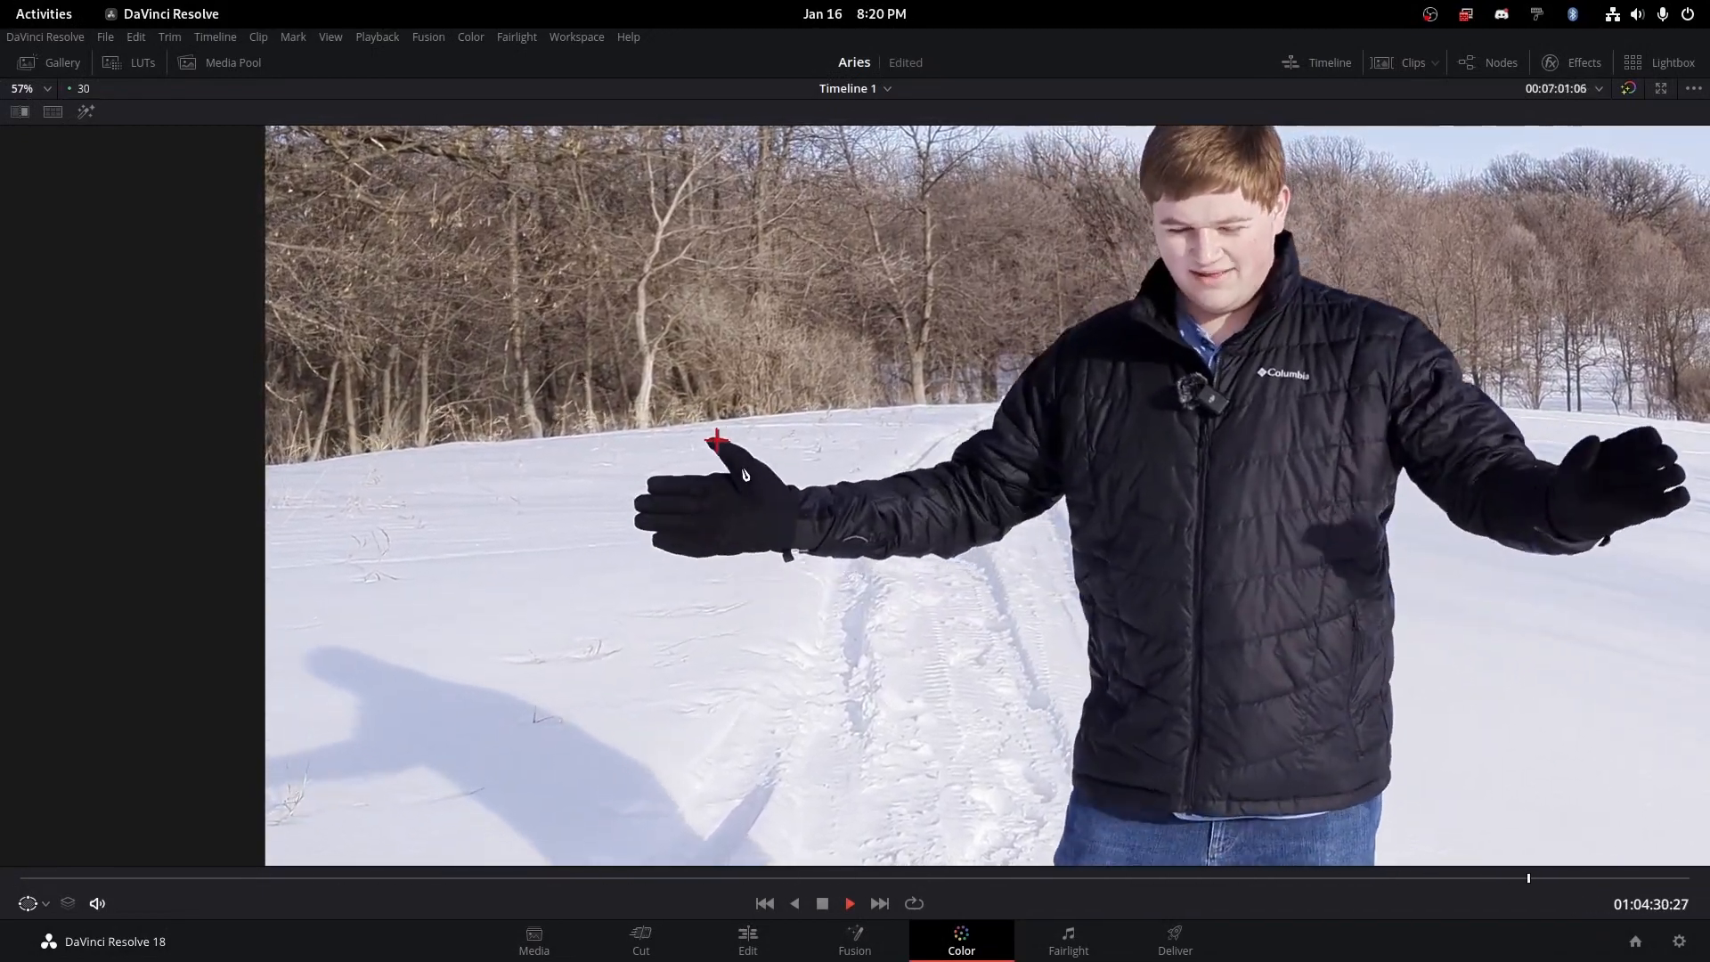
key(space)
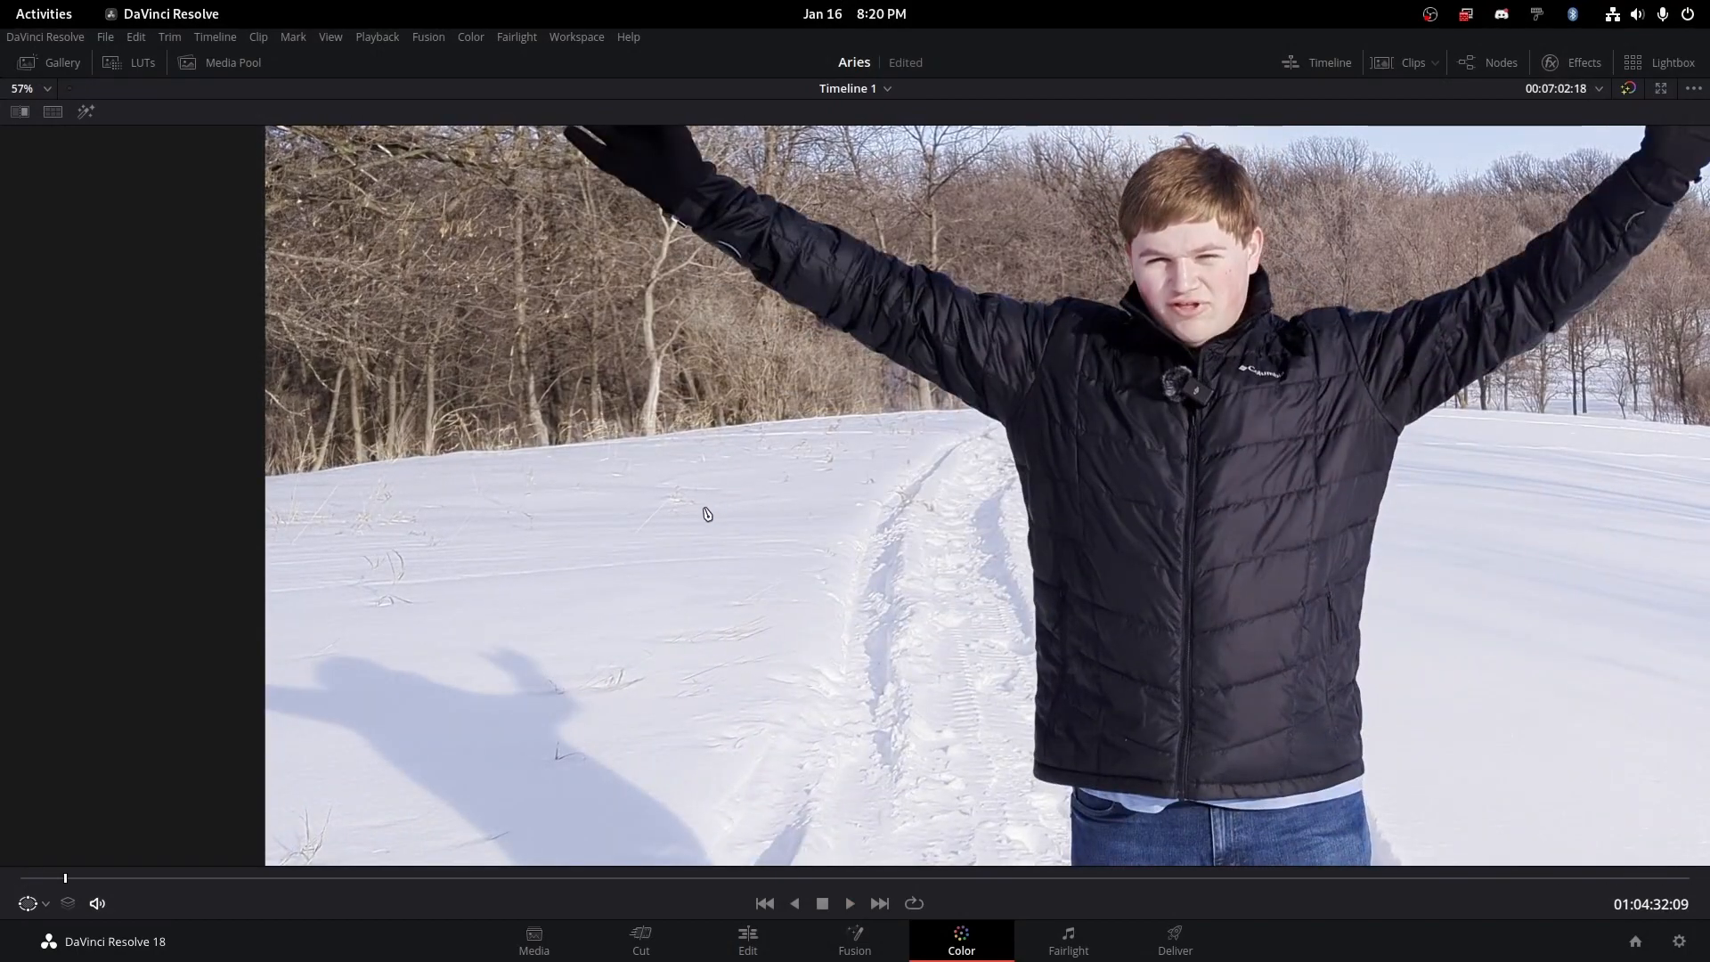
key(shift+f)
Inspect the tracker point around the middle of the clip and track forward again to the clip's end
click(499, 501)
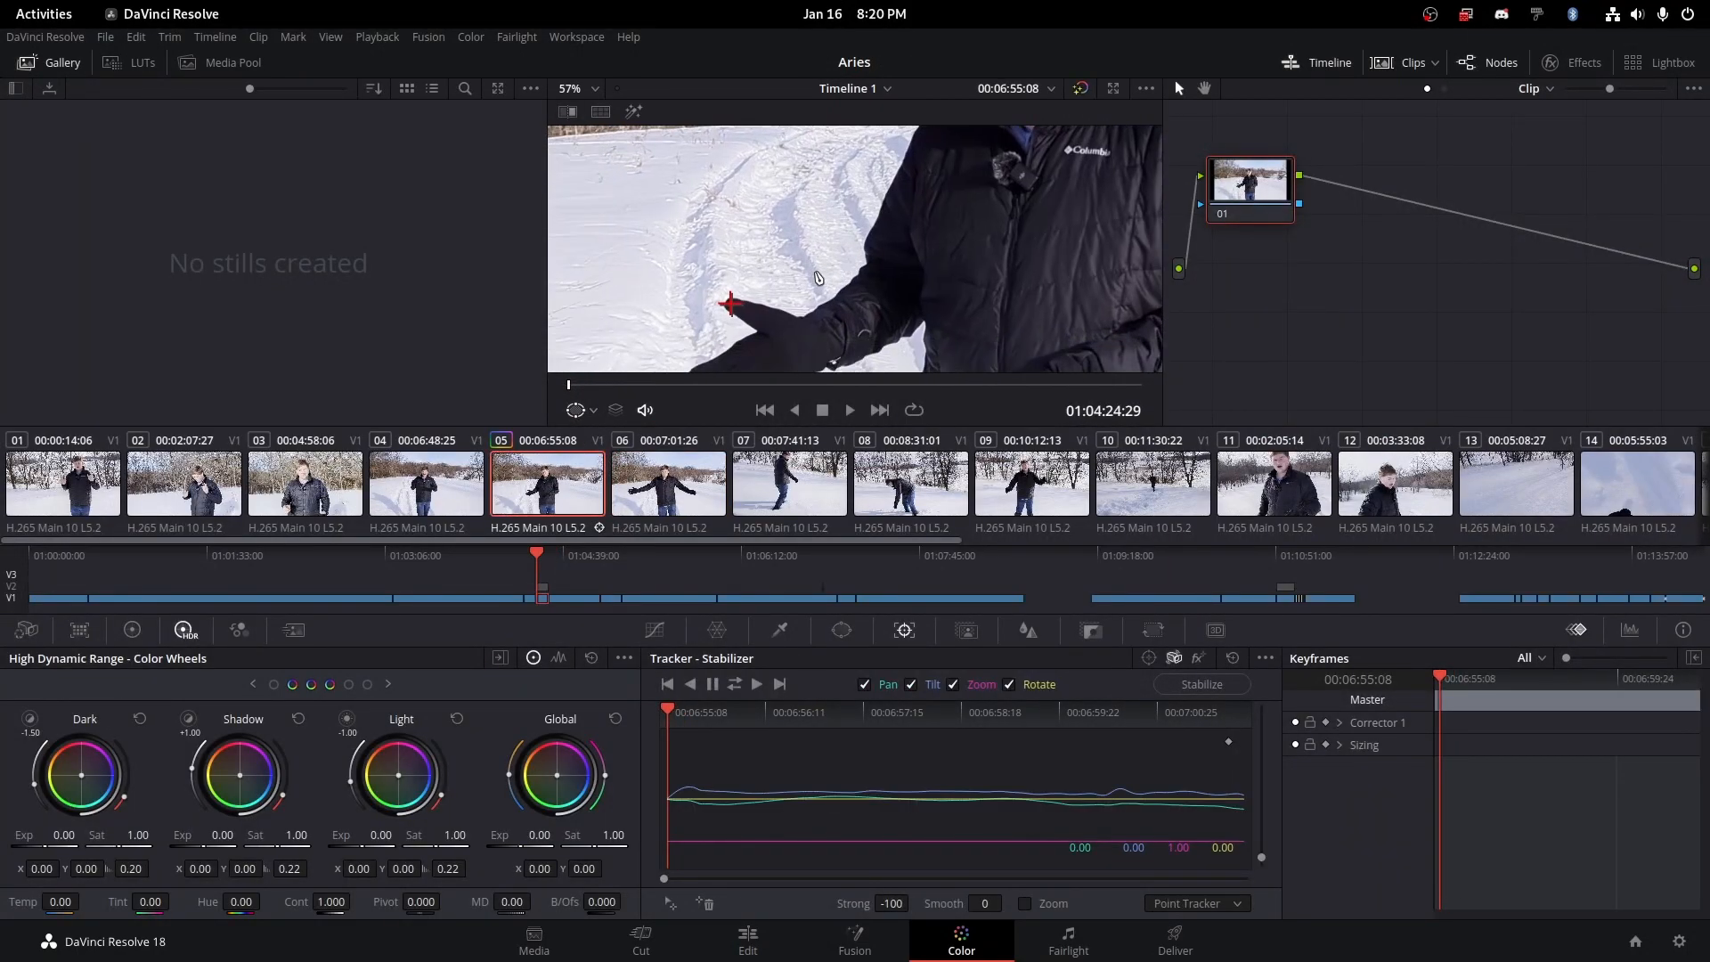
drag(901, 710, 936, 730)
scroll(742, 252, up, 2)
drag(742, 252, 1043, 230)
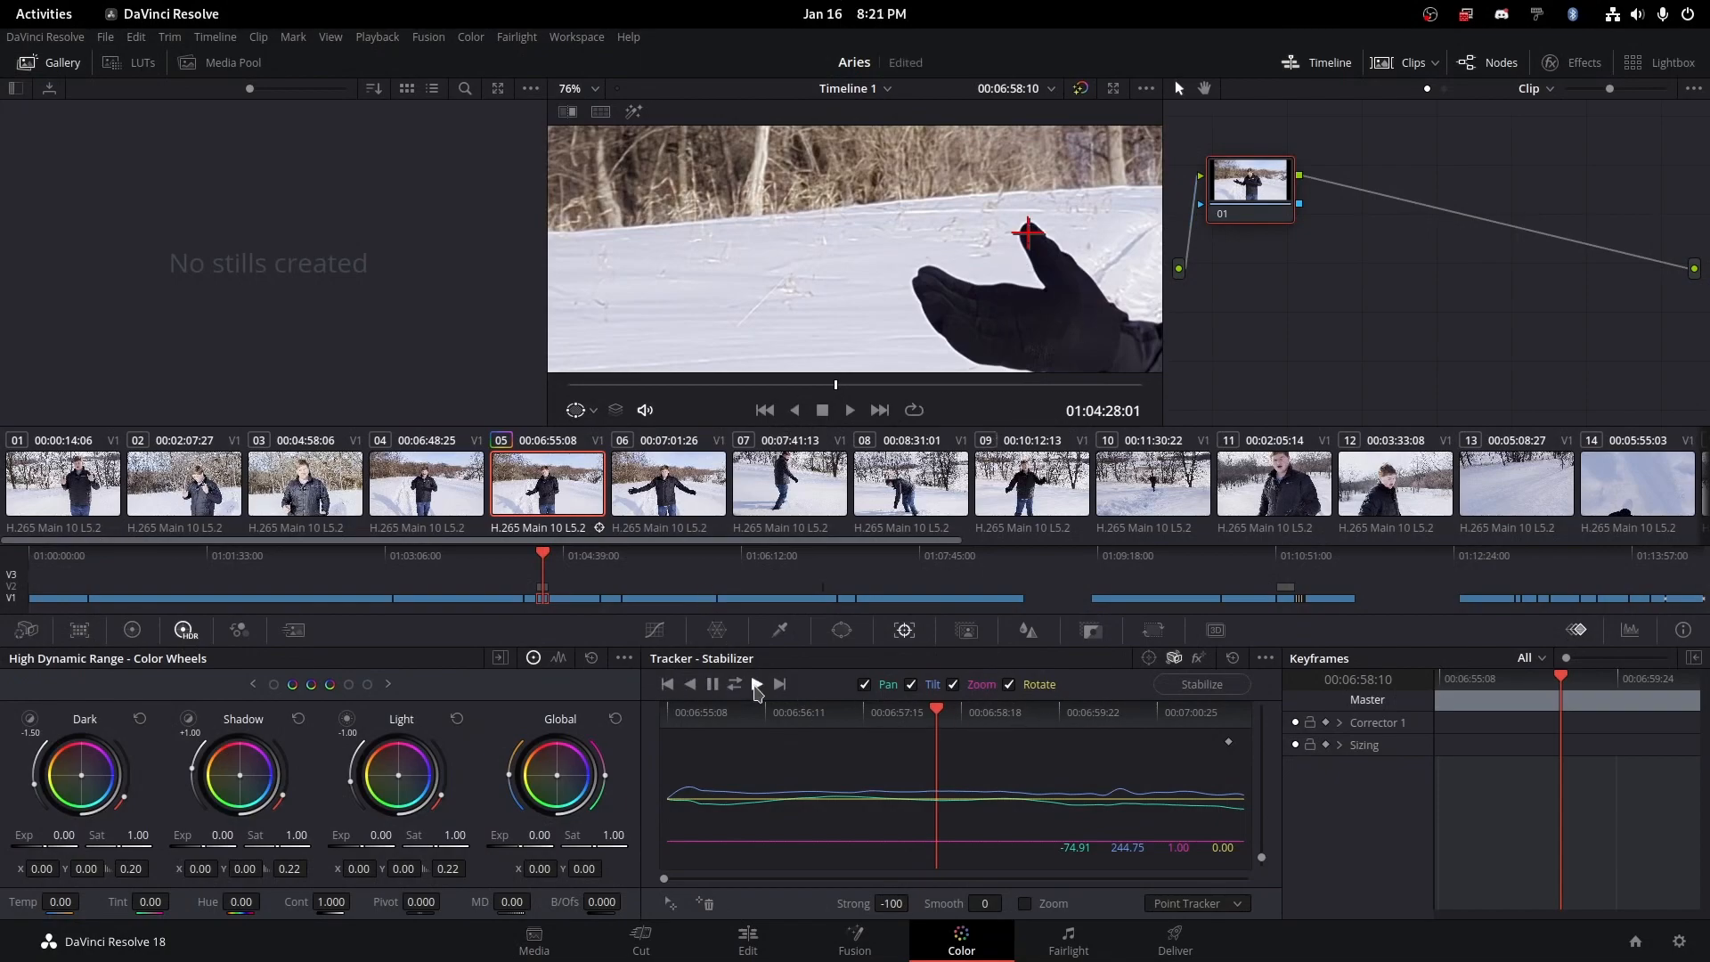
click(757, 684)
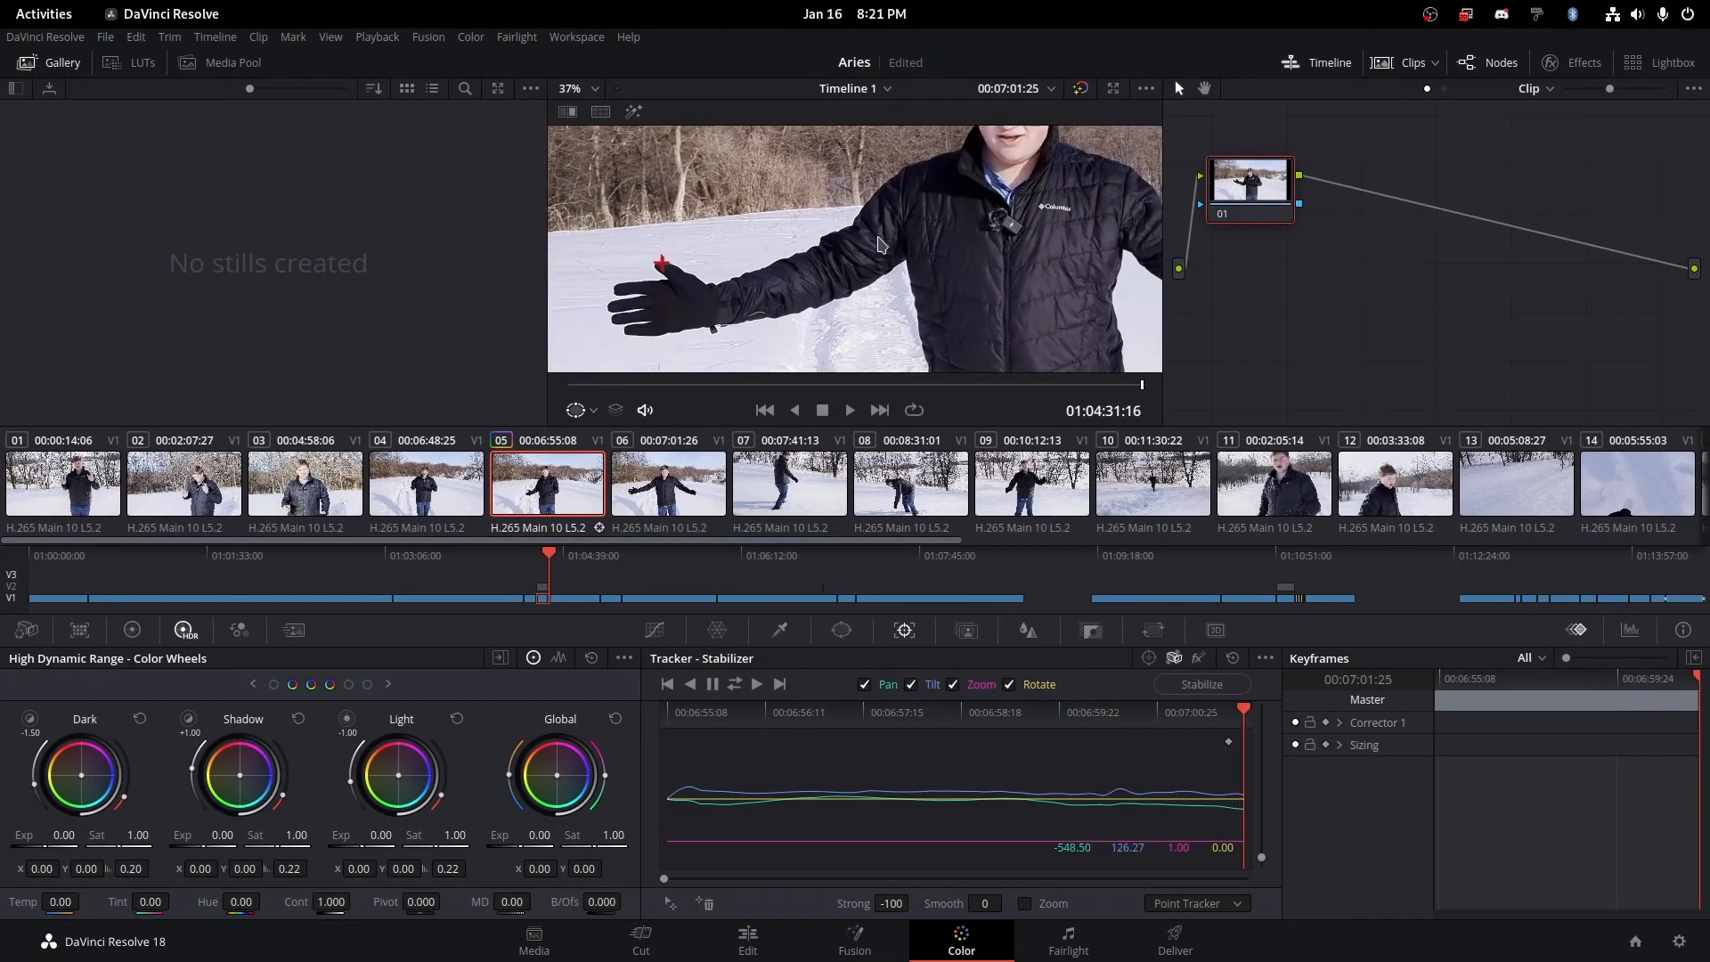
click(1167, 684)
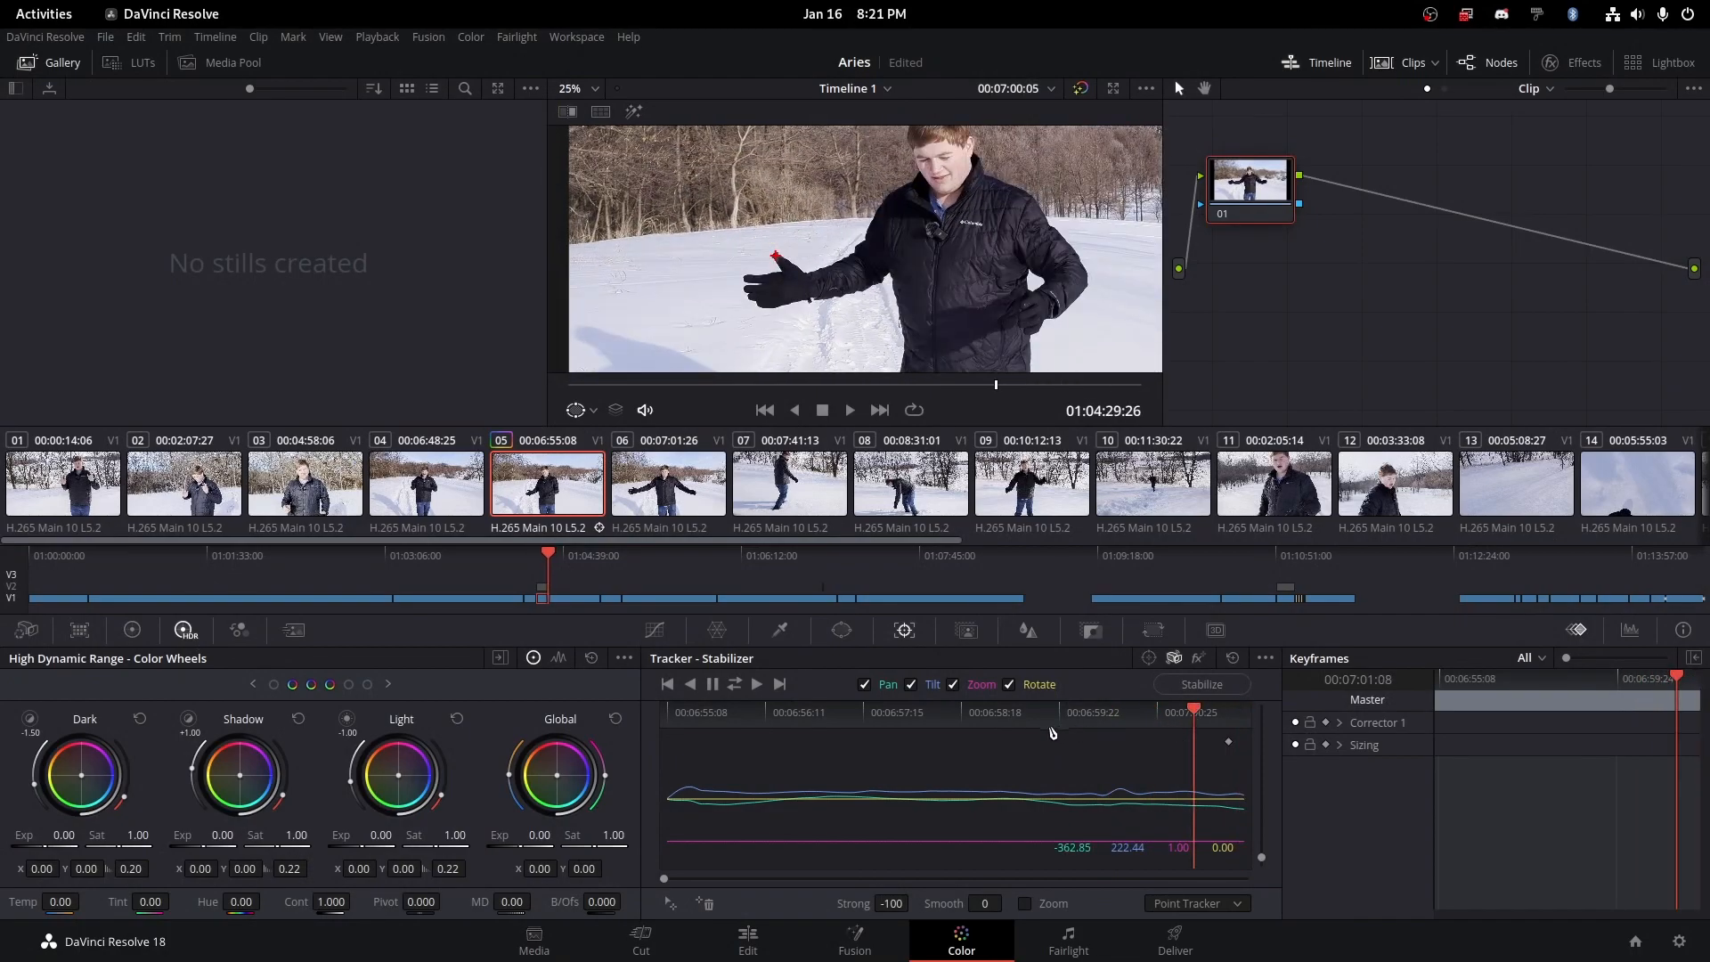
Play the clip in the enlarged viewer to check that the tracker point follows the thumb
key(alt+f)
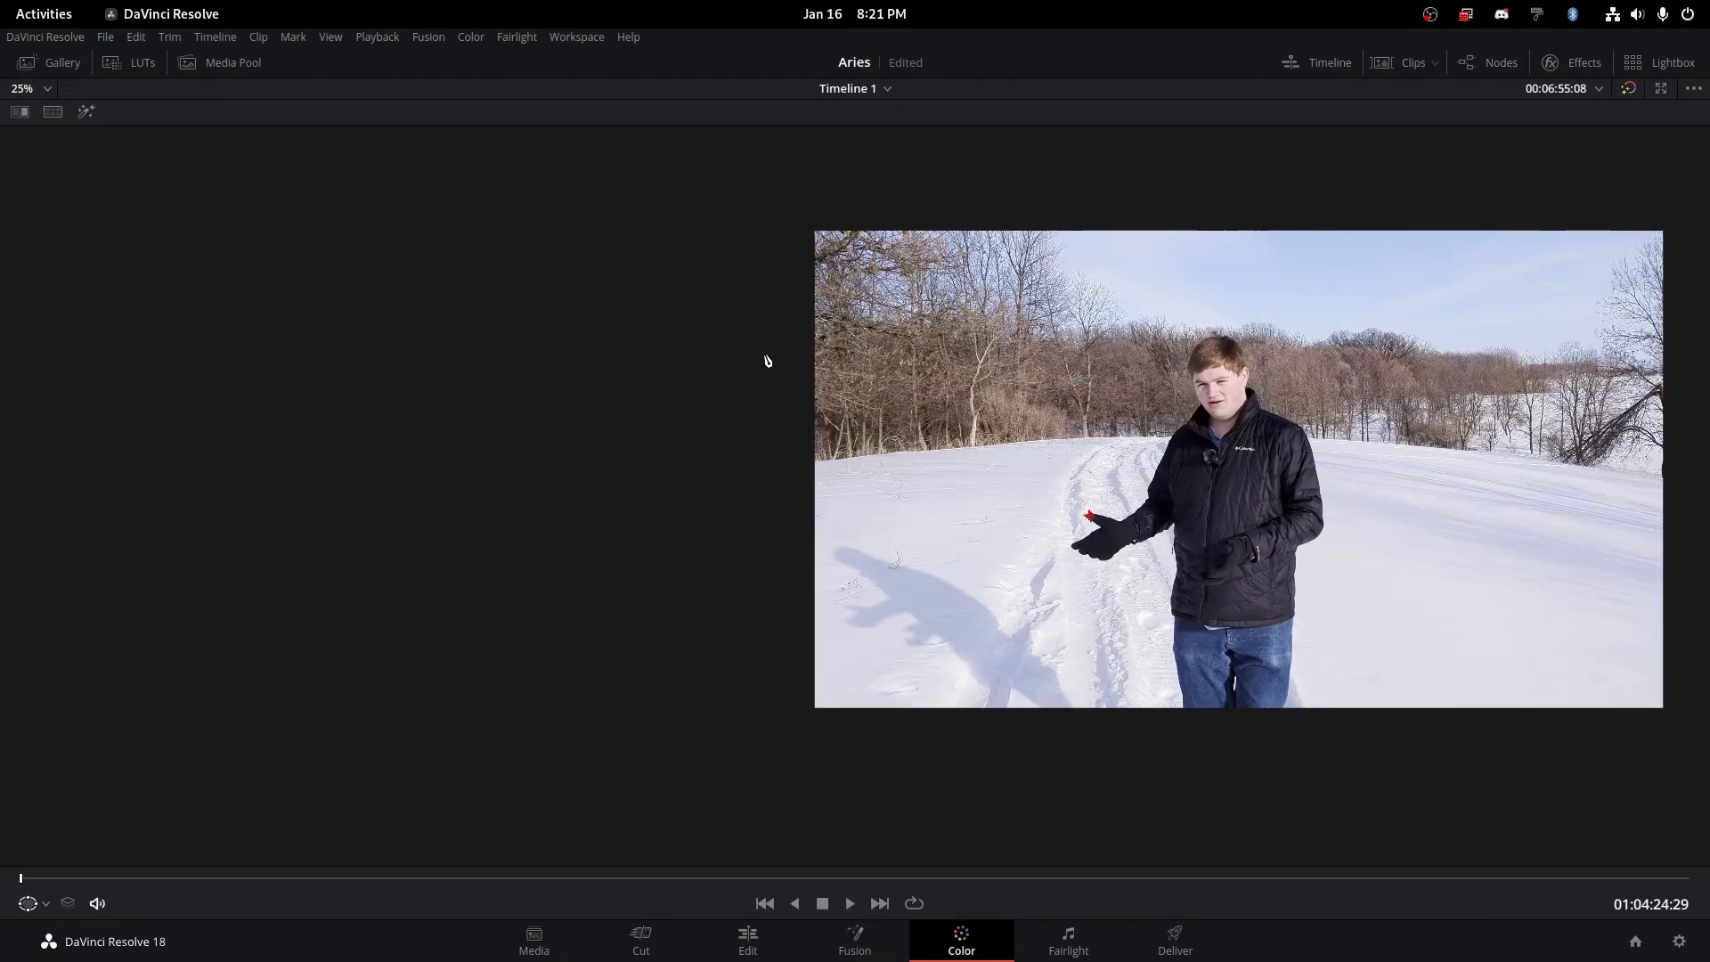
key(space)
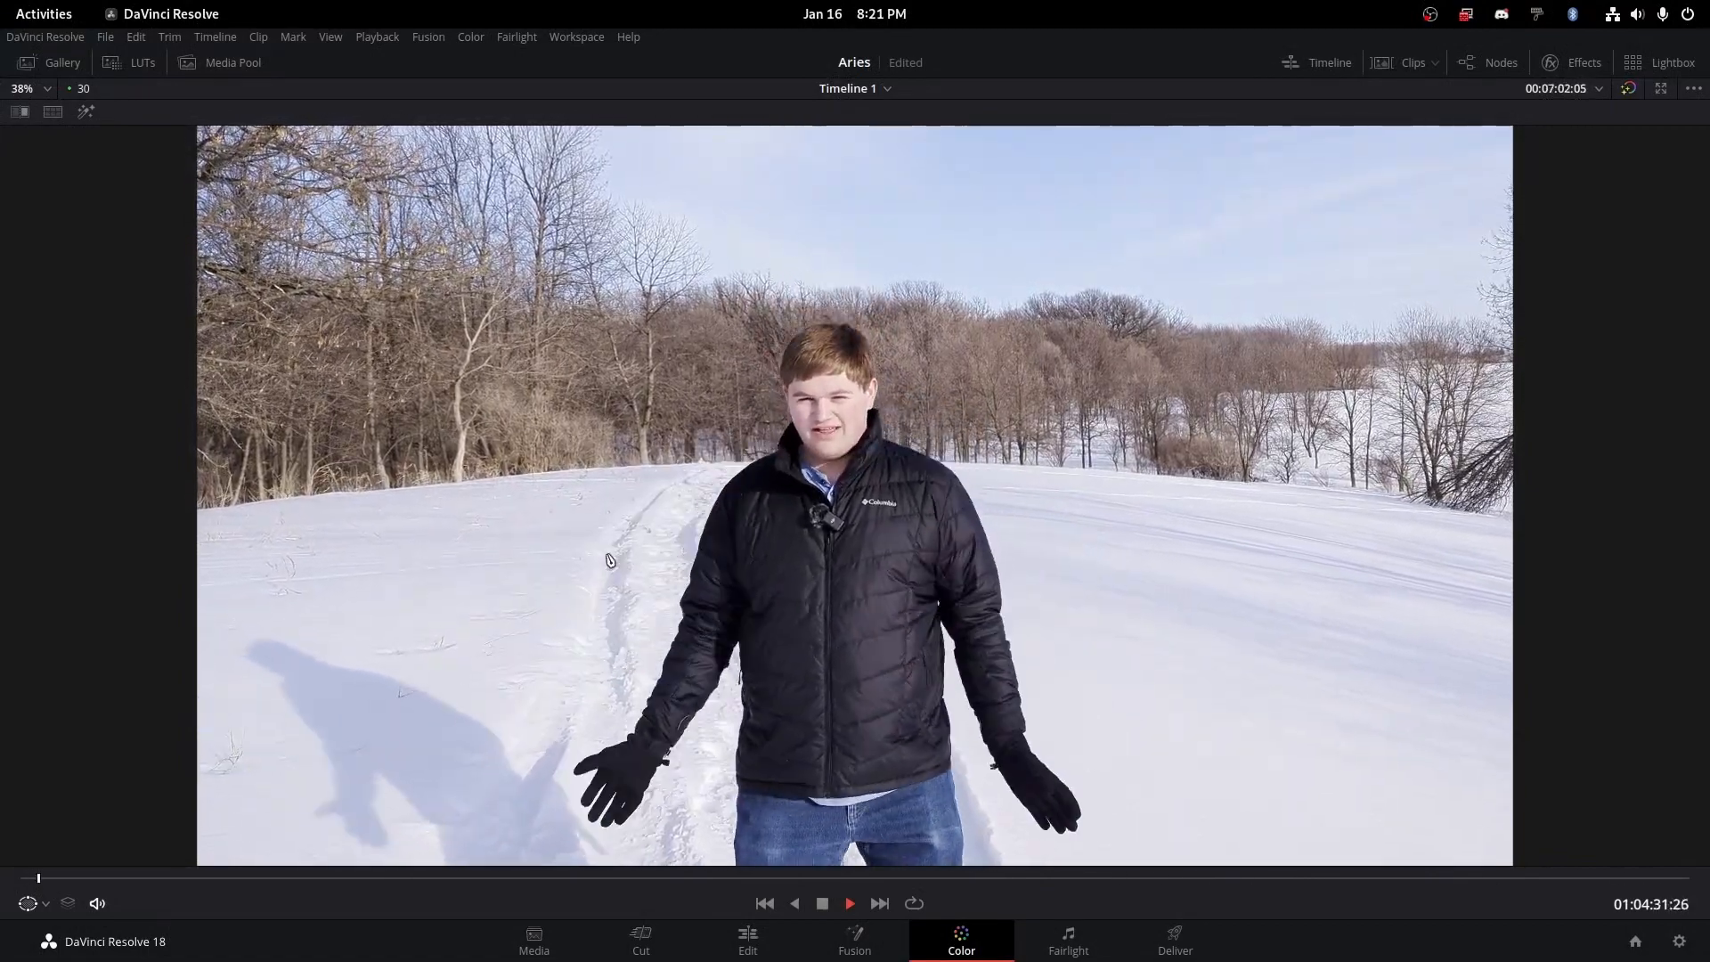
key(space)
key(alt+f)
Copy the footage clip's track data and re-enable the Video 2 track on the Edit page
click(570, 506)
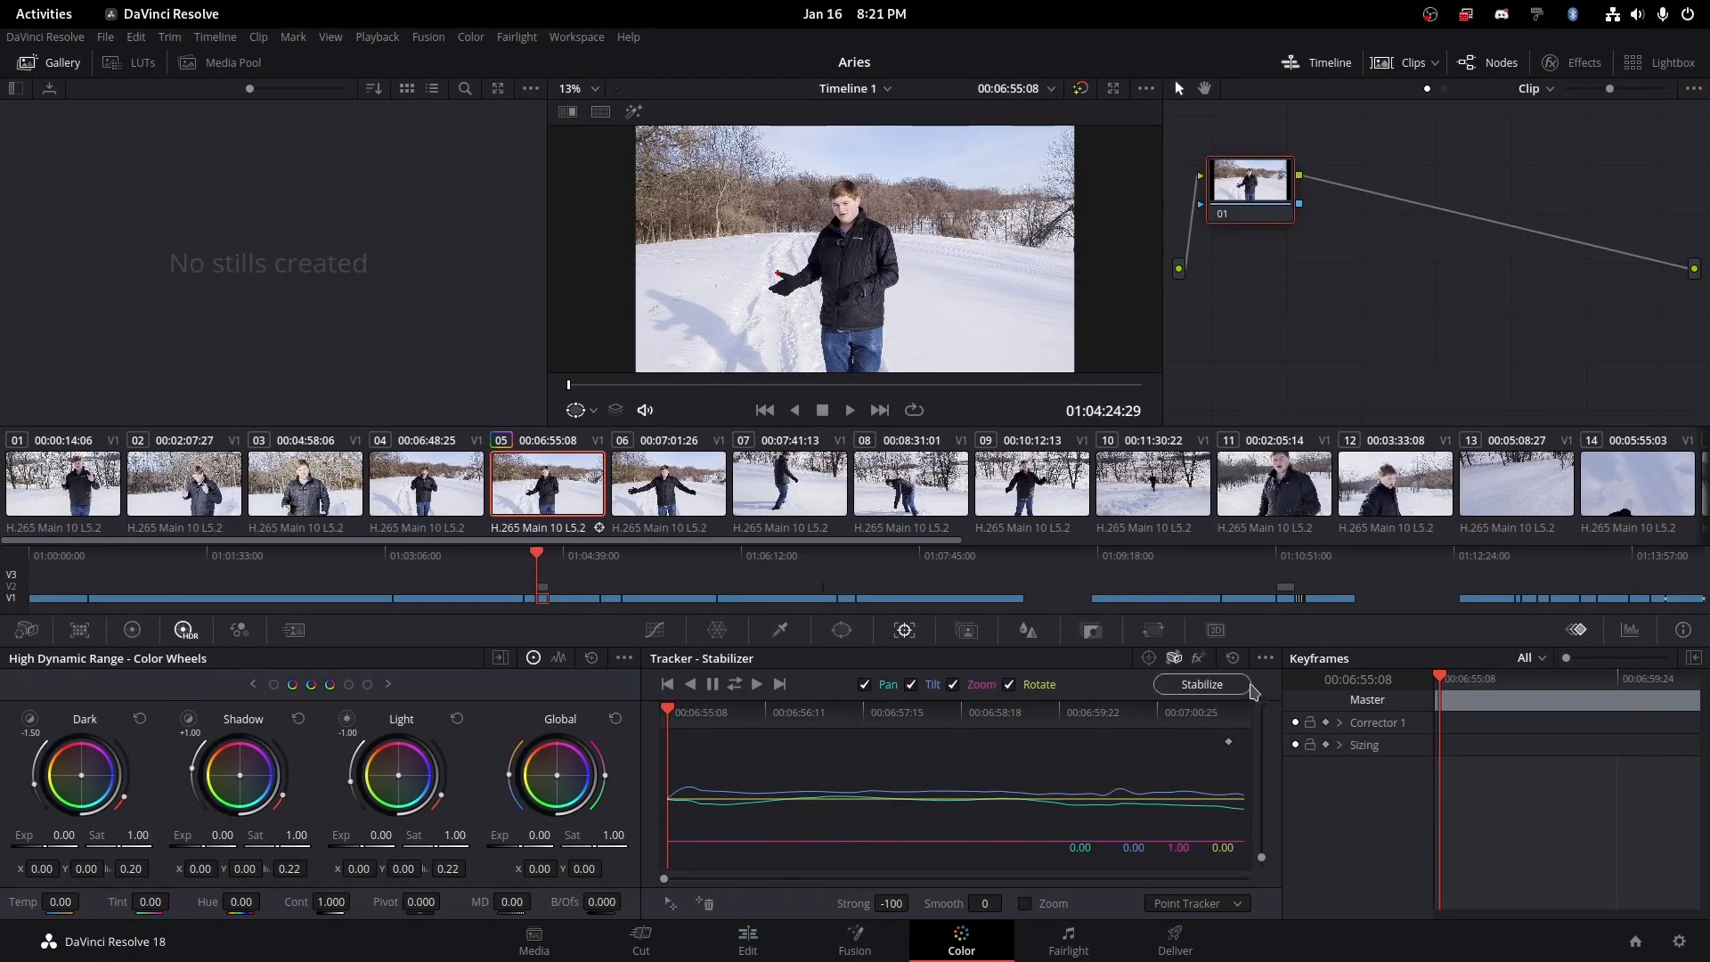
click(1265, 659)
click(1287, 782)
click(748, 939)
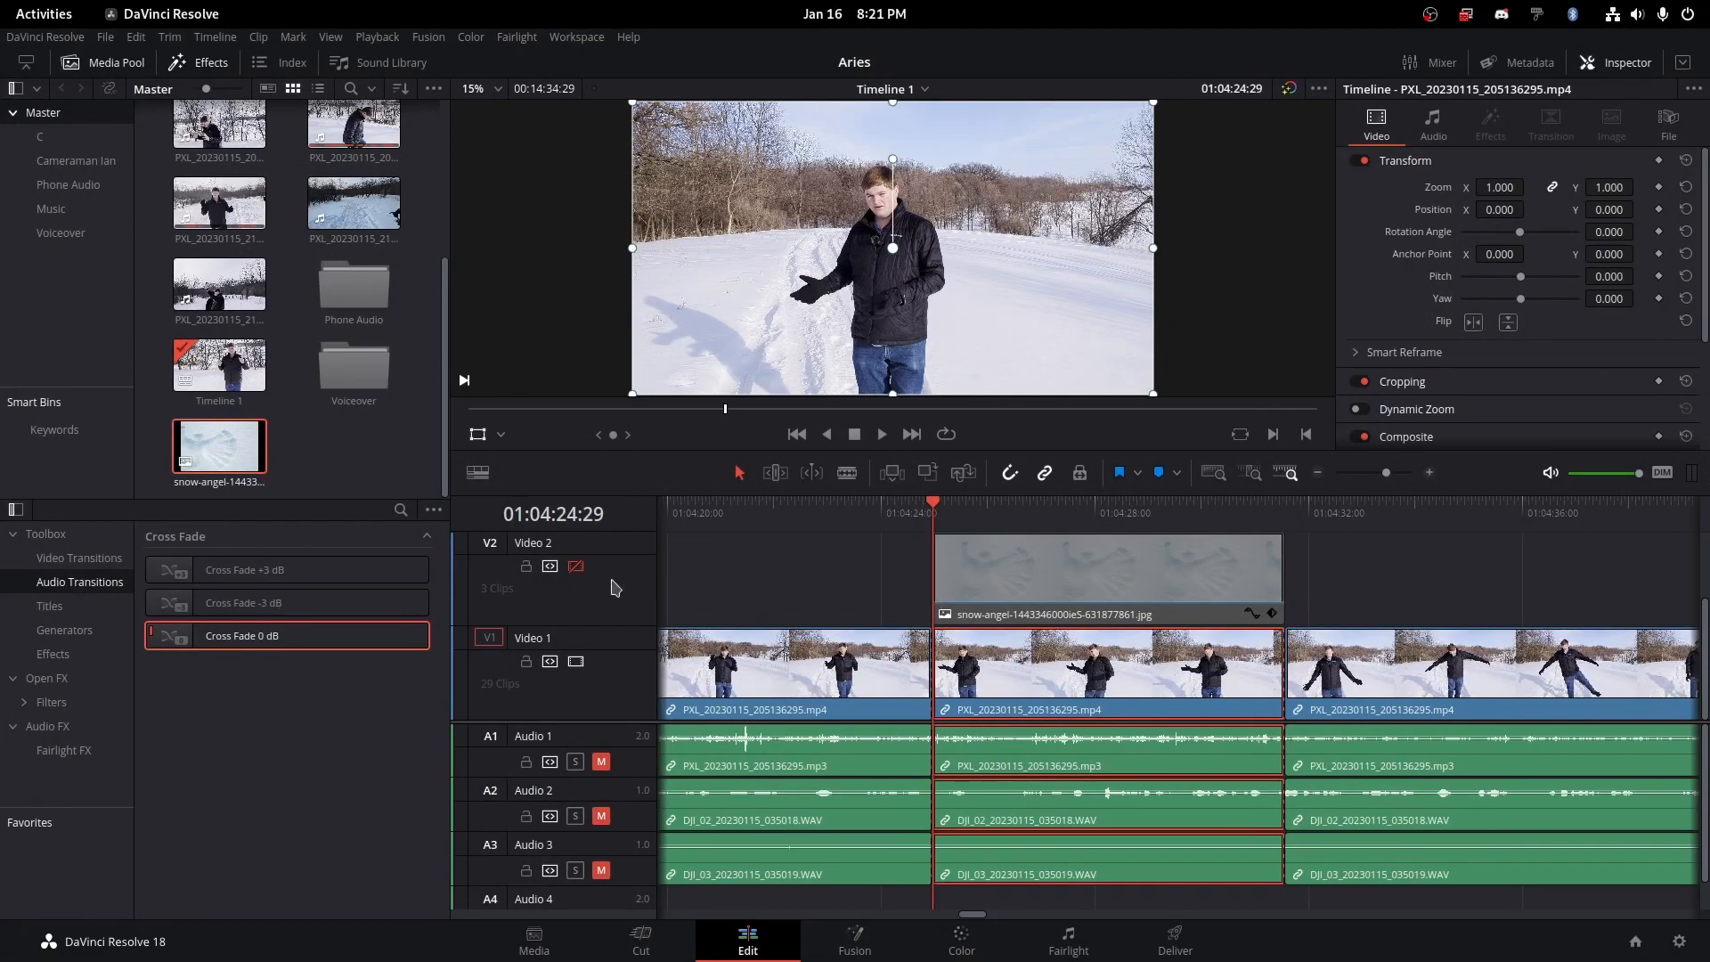
click(575, 565)
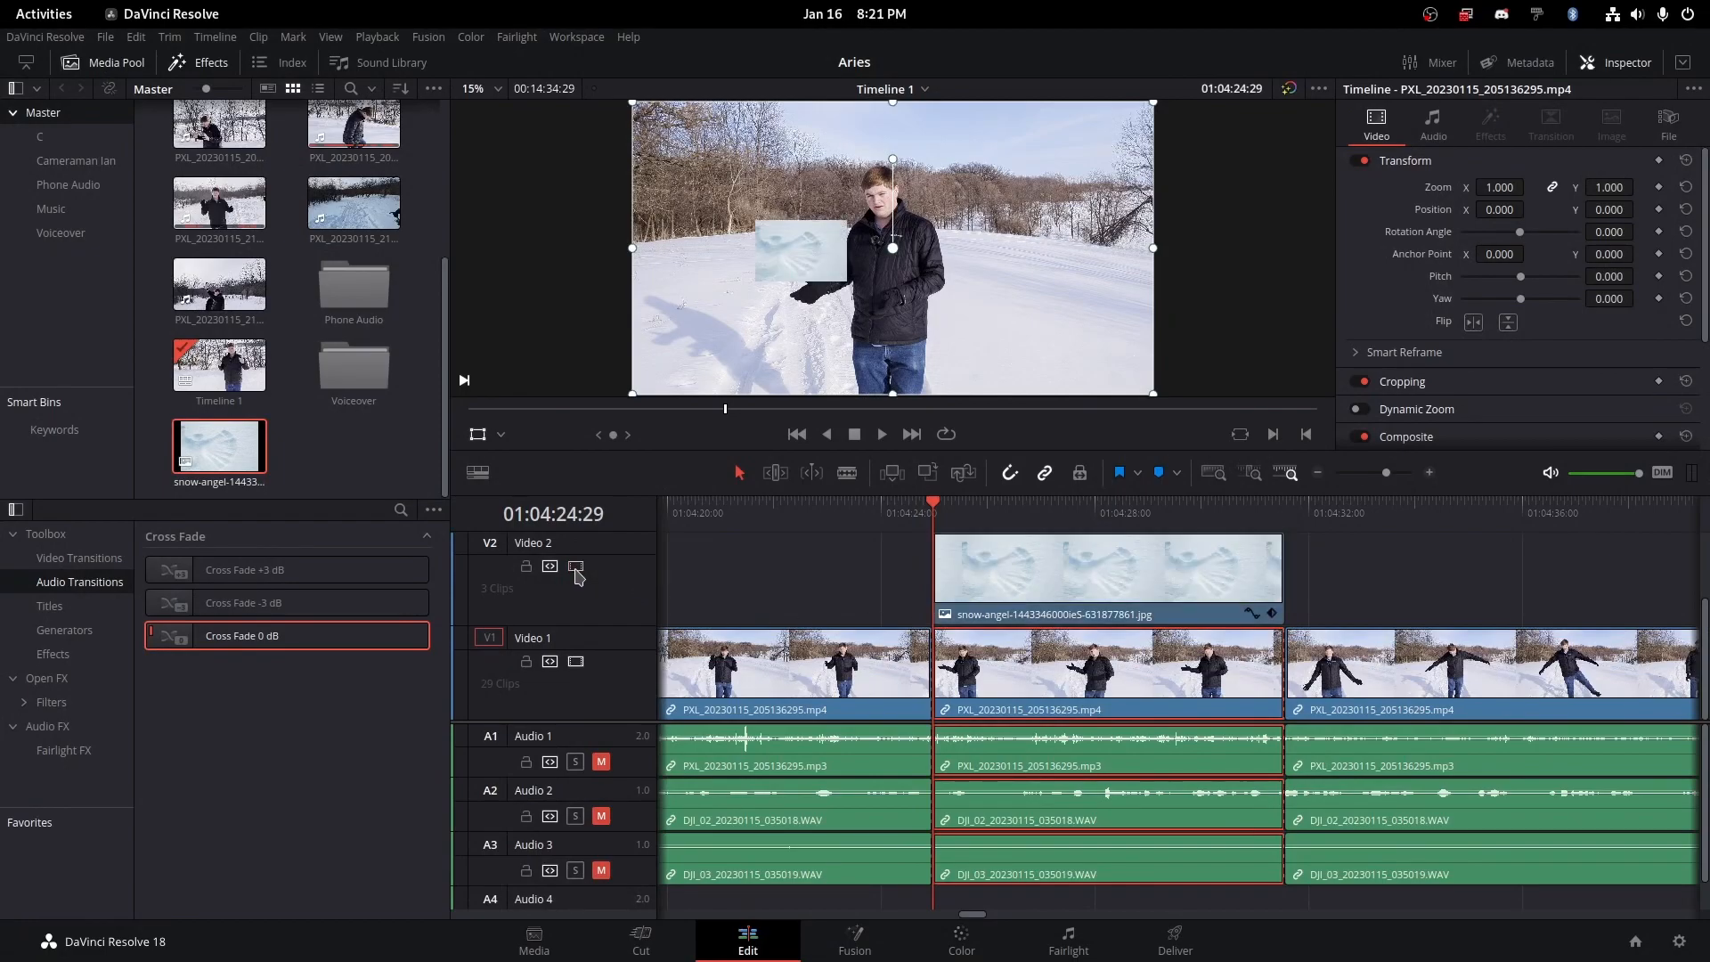
Turn the snow-angel image on Video 2 into a new compound clip, keeping the suggested name
right_click(1008, 588)
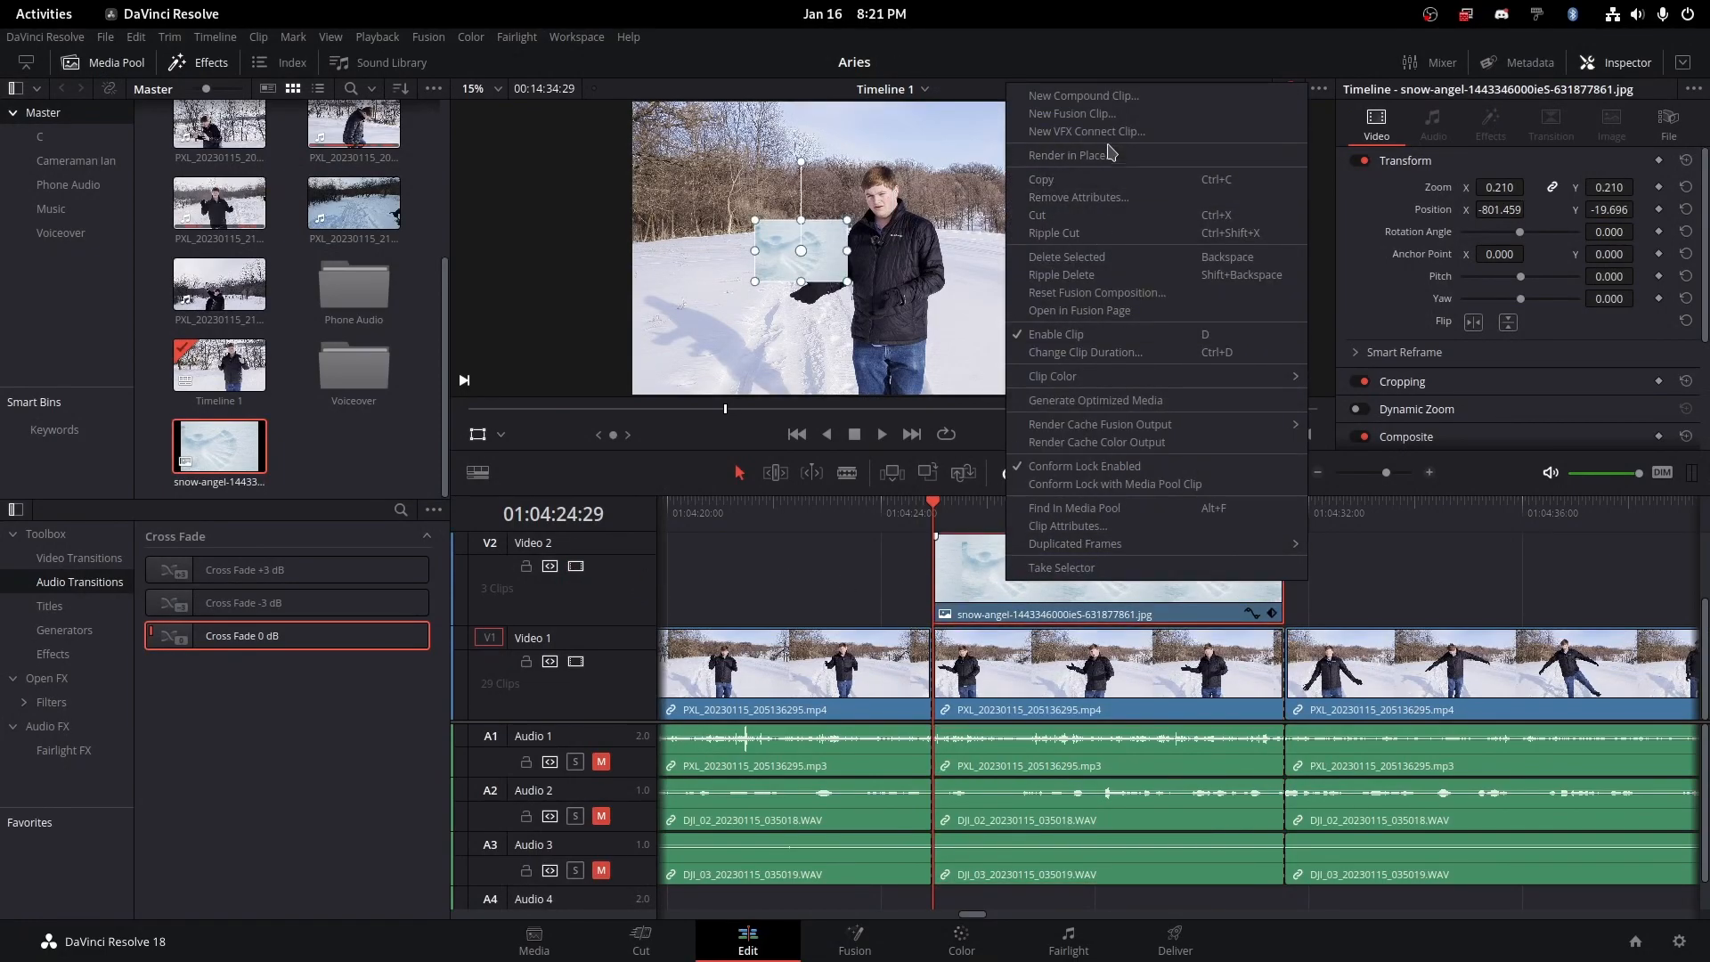
click(1087, 96)
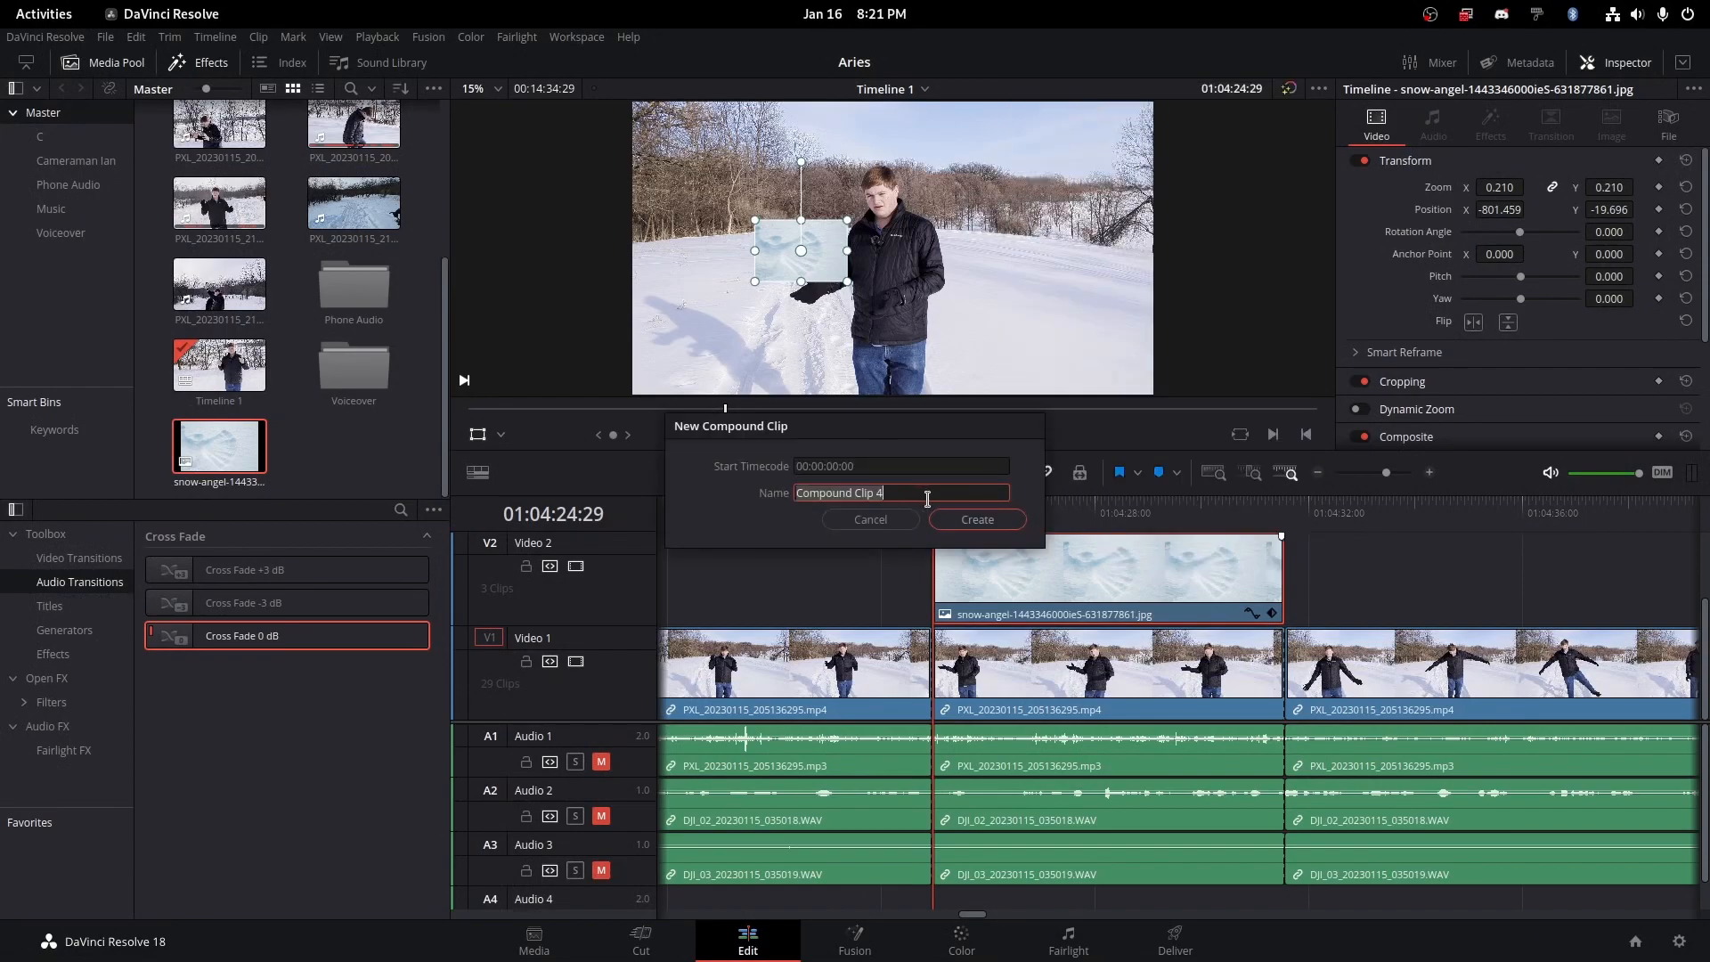
click(951, 525)
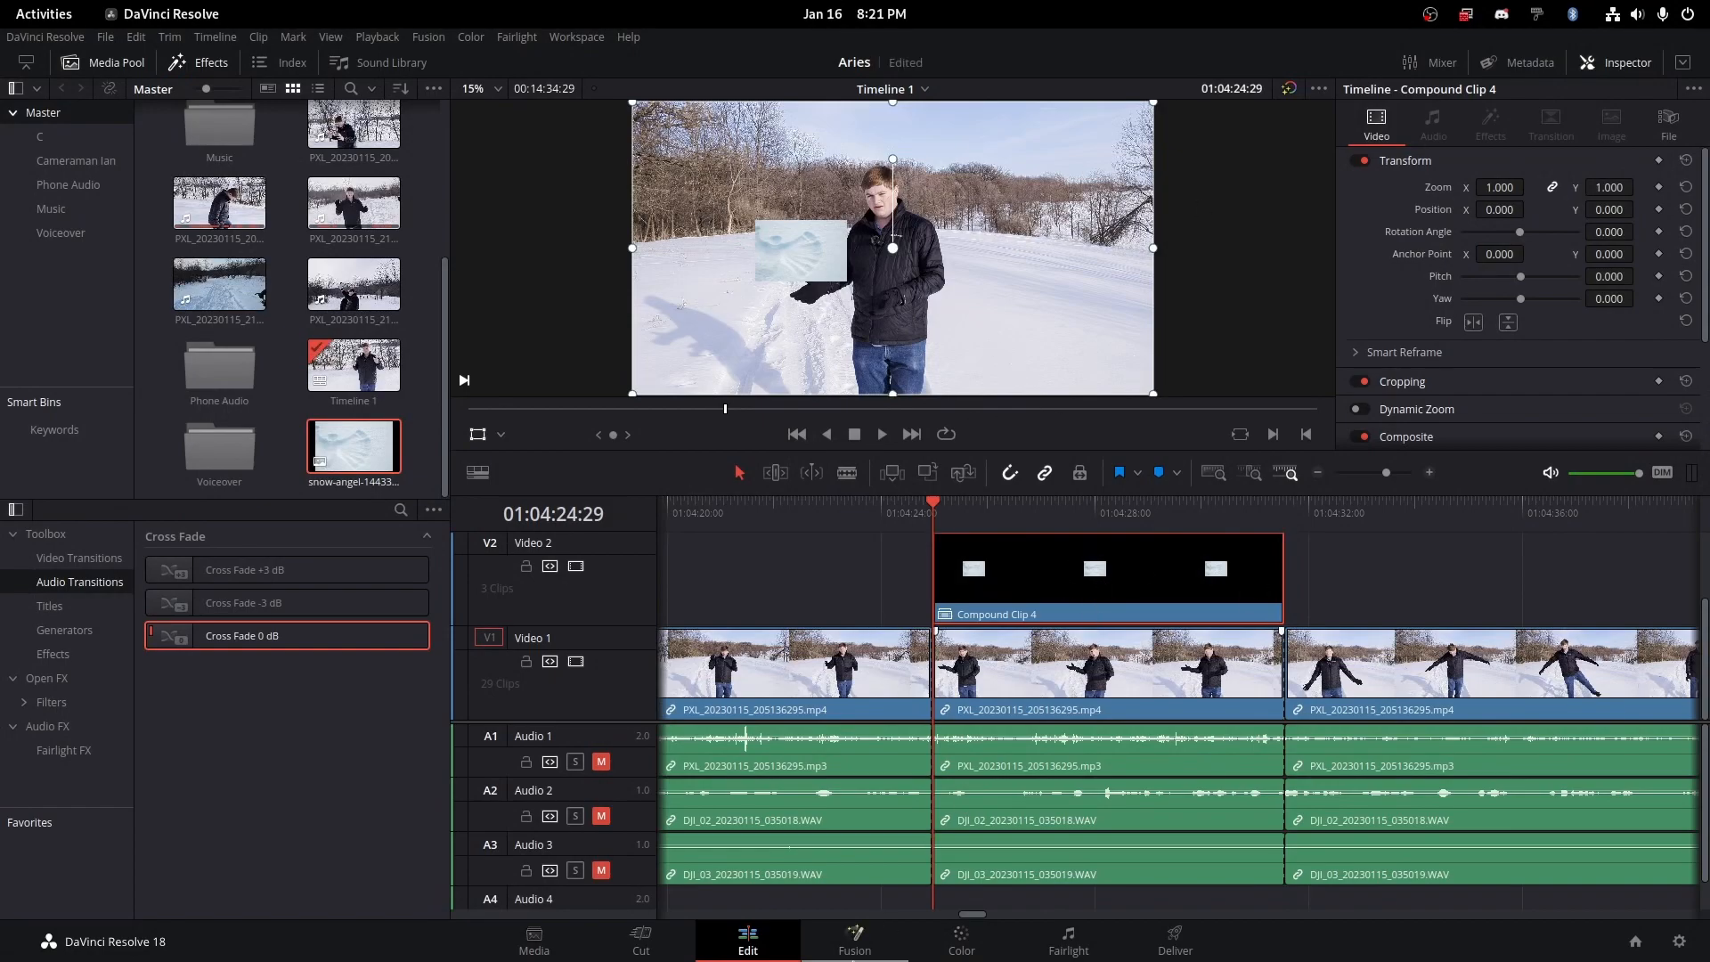
On the Color page, set the compound clip's stabilizer to Classic Stabilizer with Point Tracker and disable Zoom
click(937, 953)
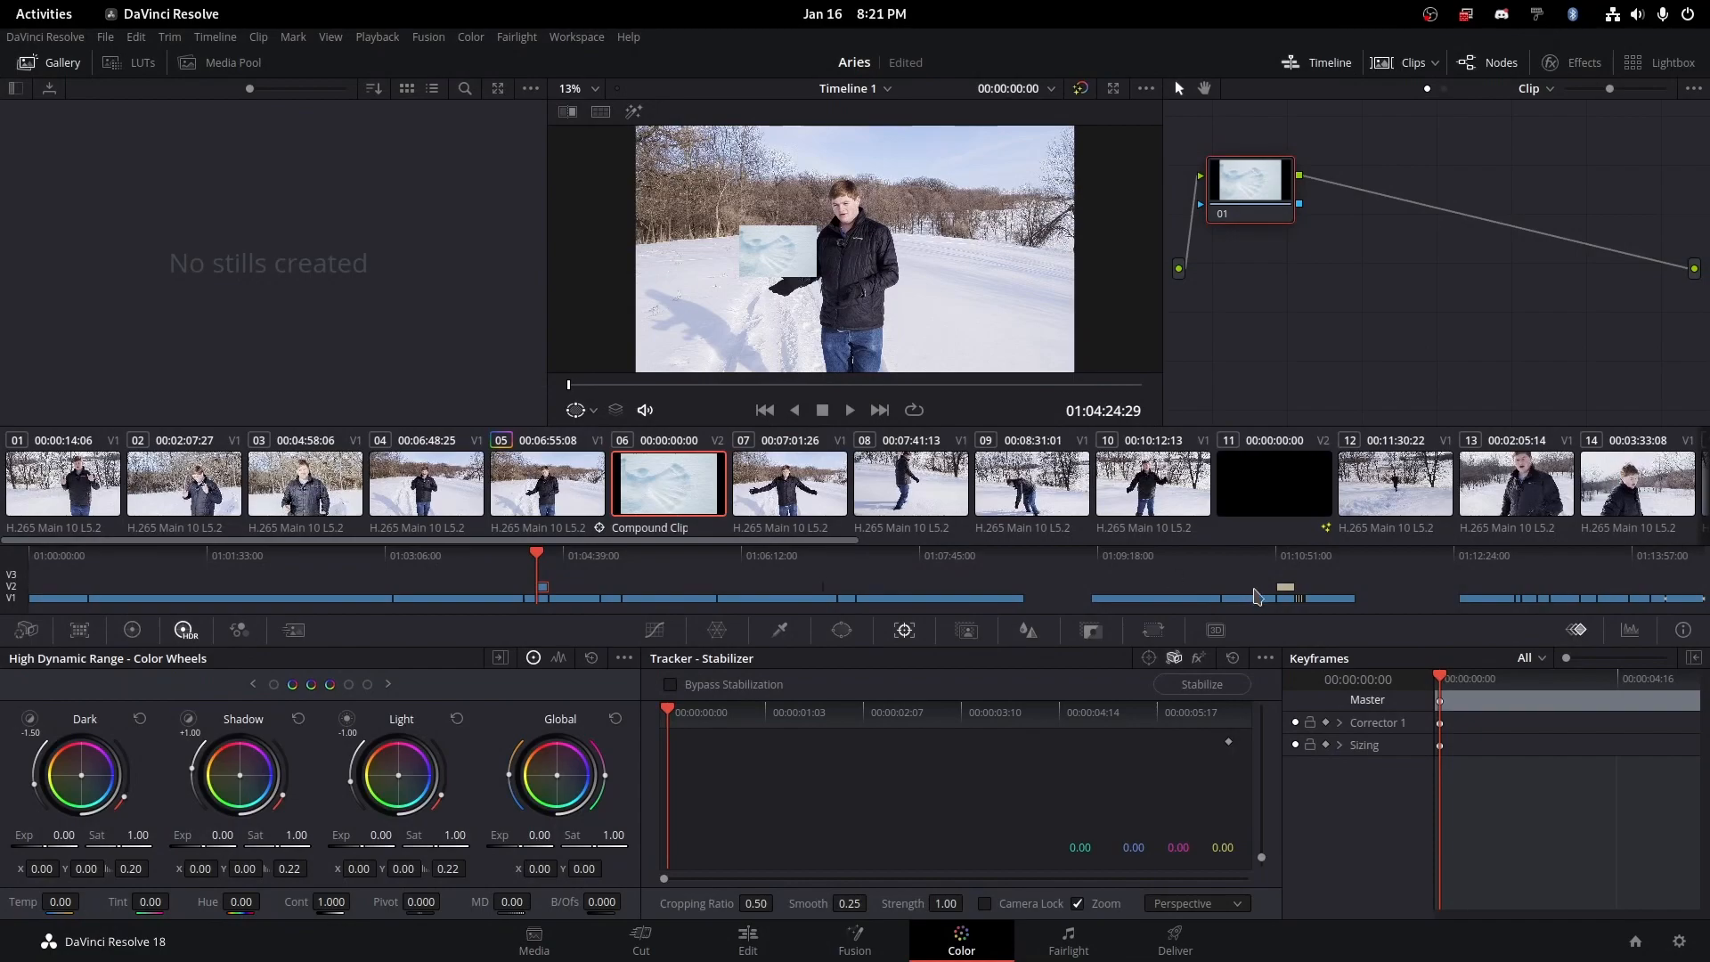
click(1265, 657)
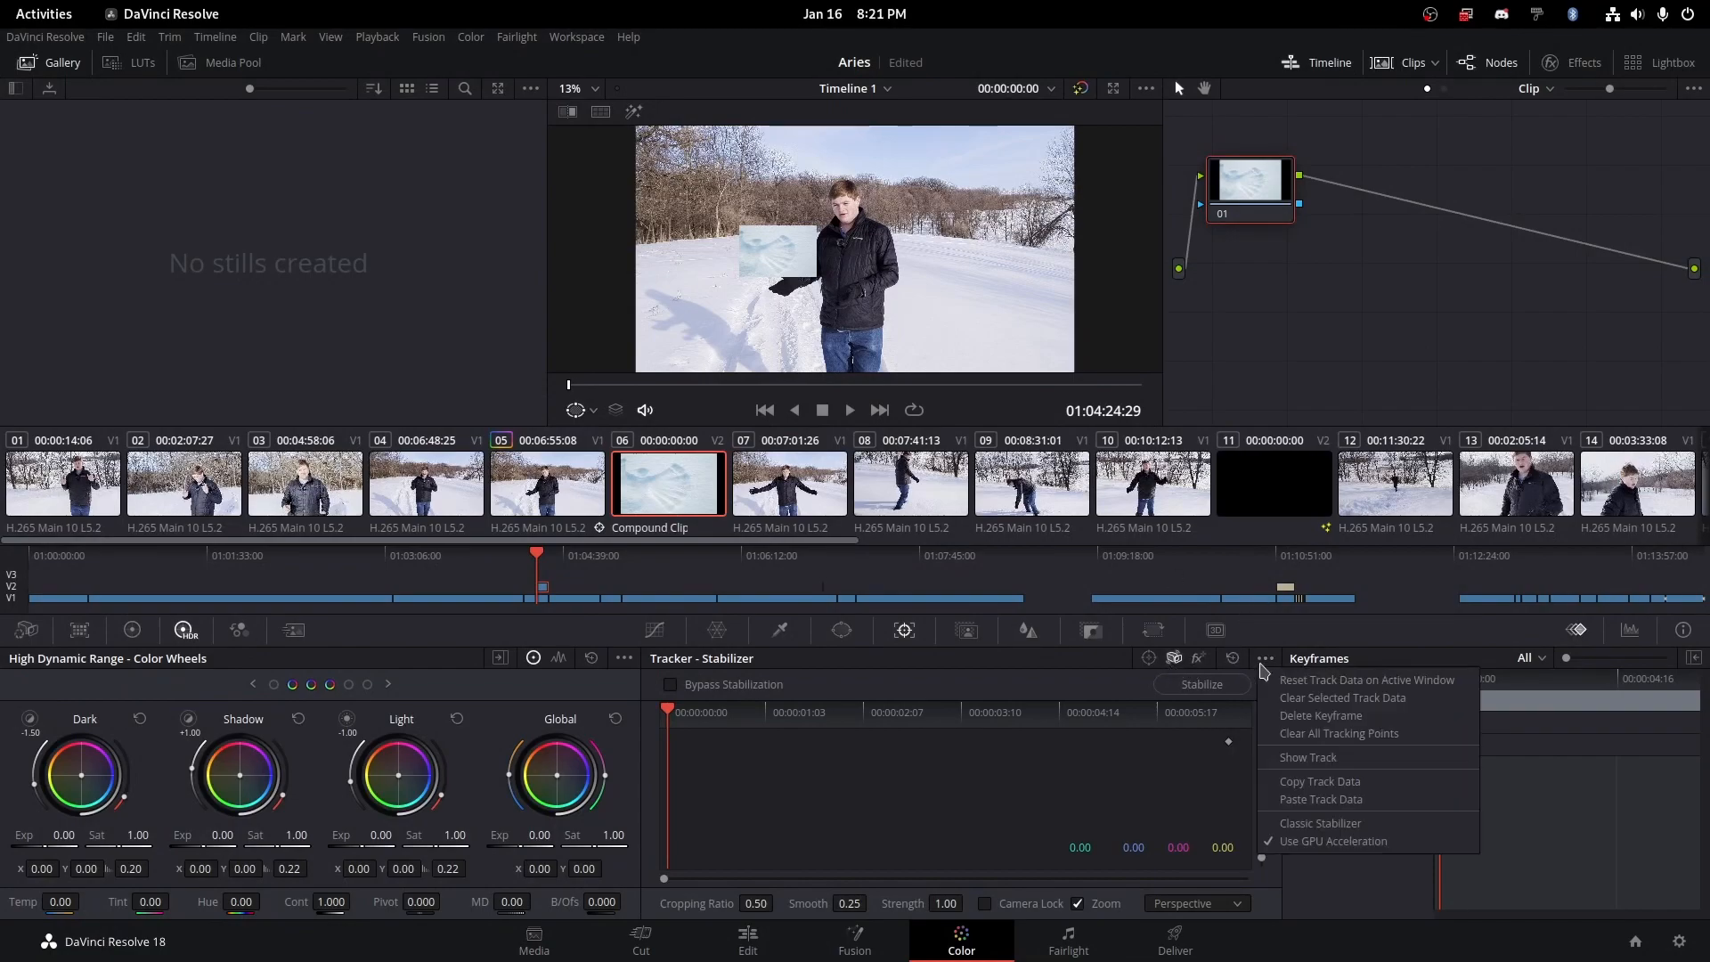
click(1318, 830)
click(1198, 903)
click(1200, 935)
click(1025, 904)
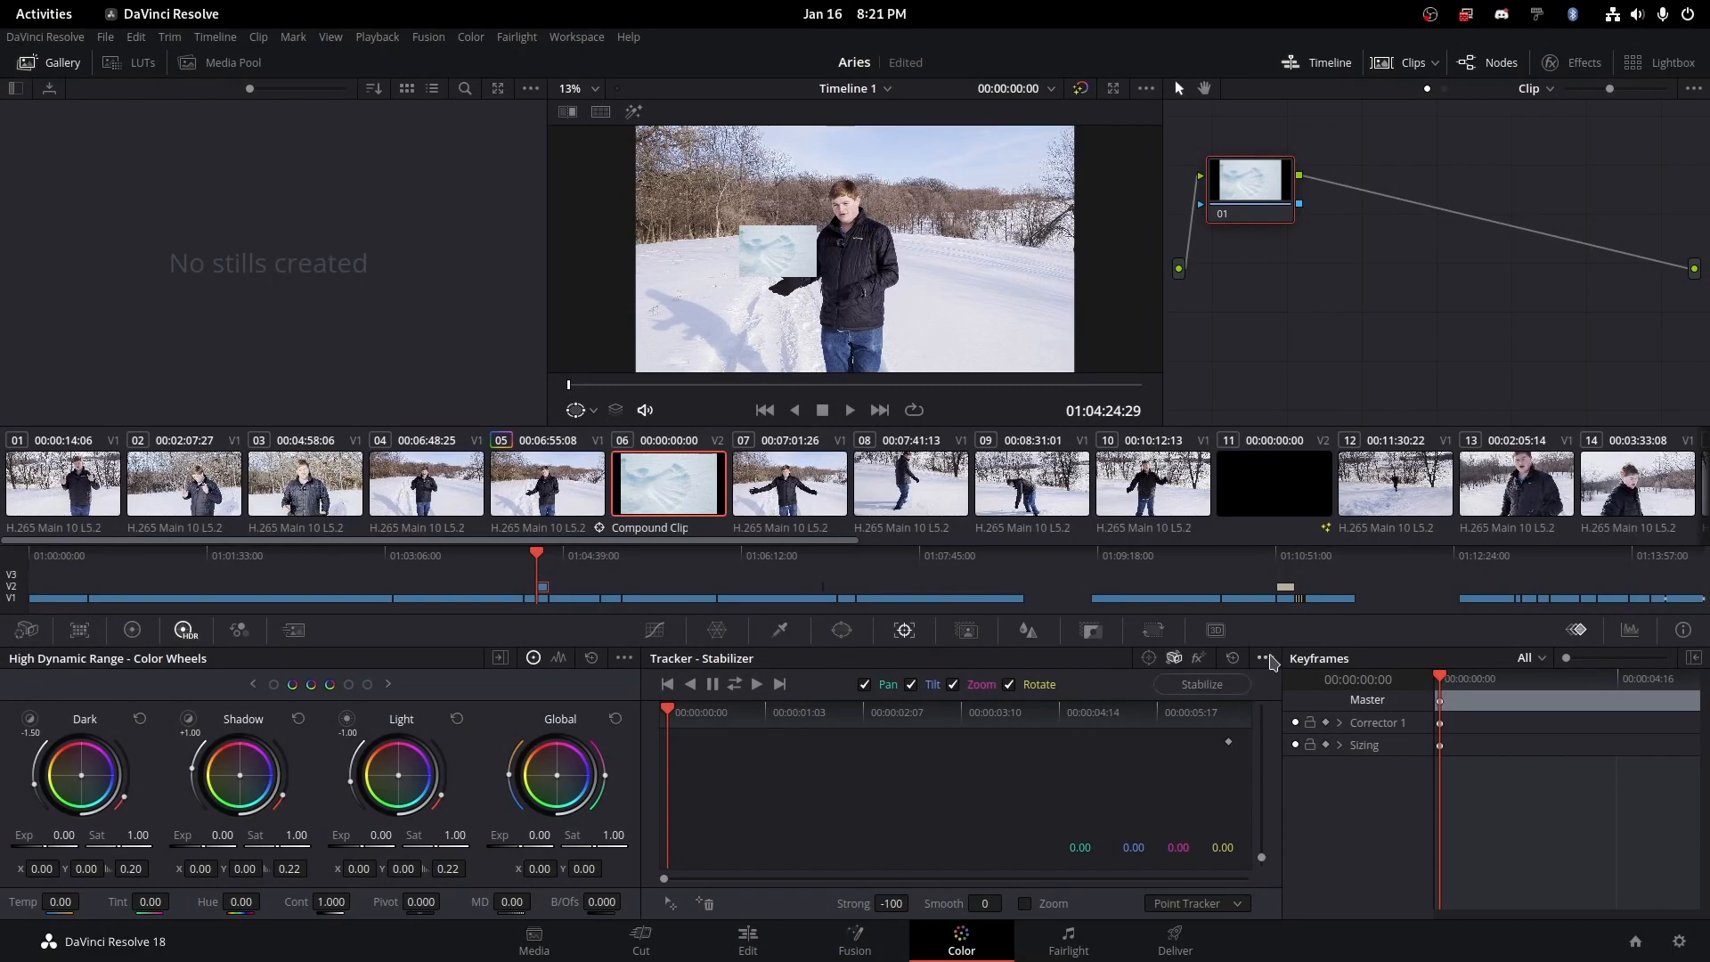
Paste the copied track data onto the compound clip and play it back briefly
click(1268, 658)
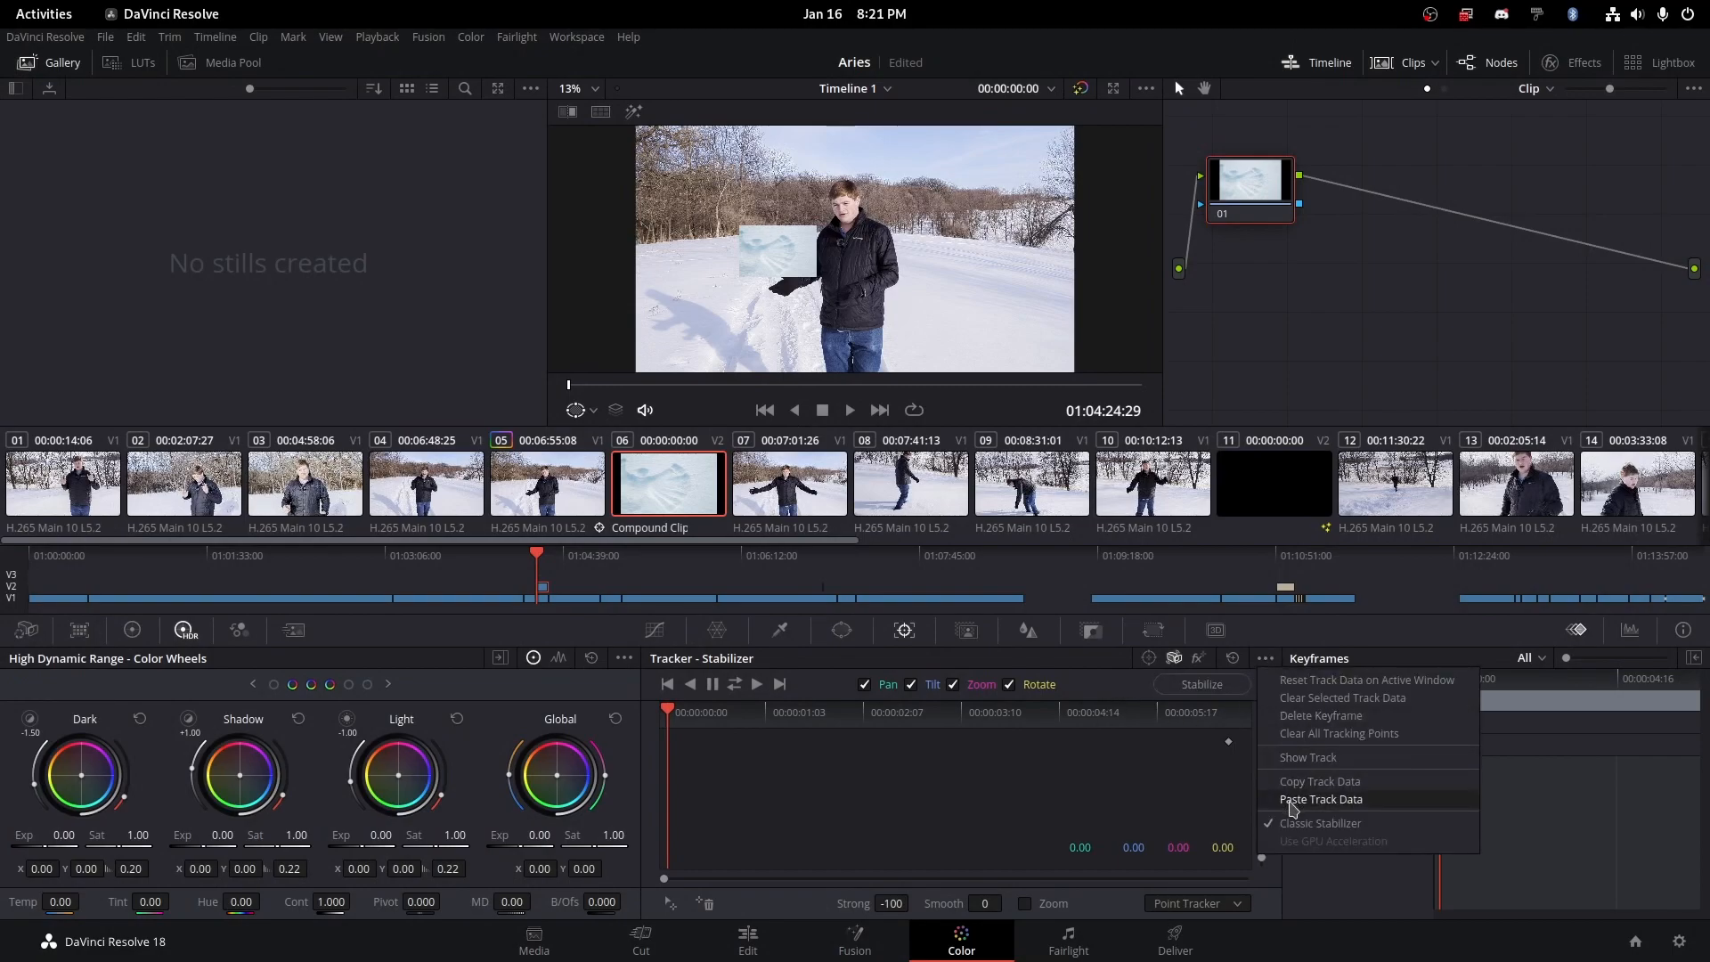
click(1290, 801)
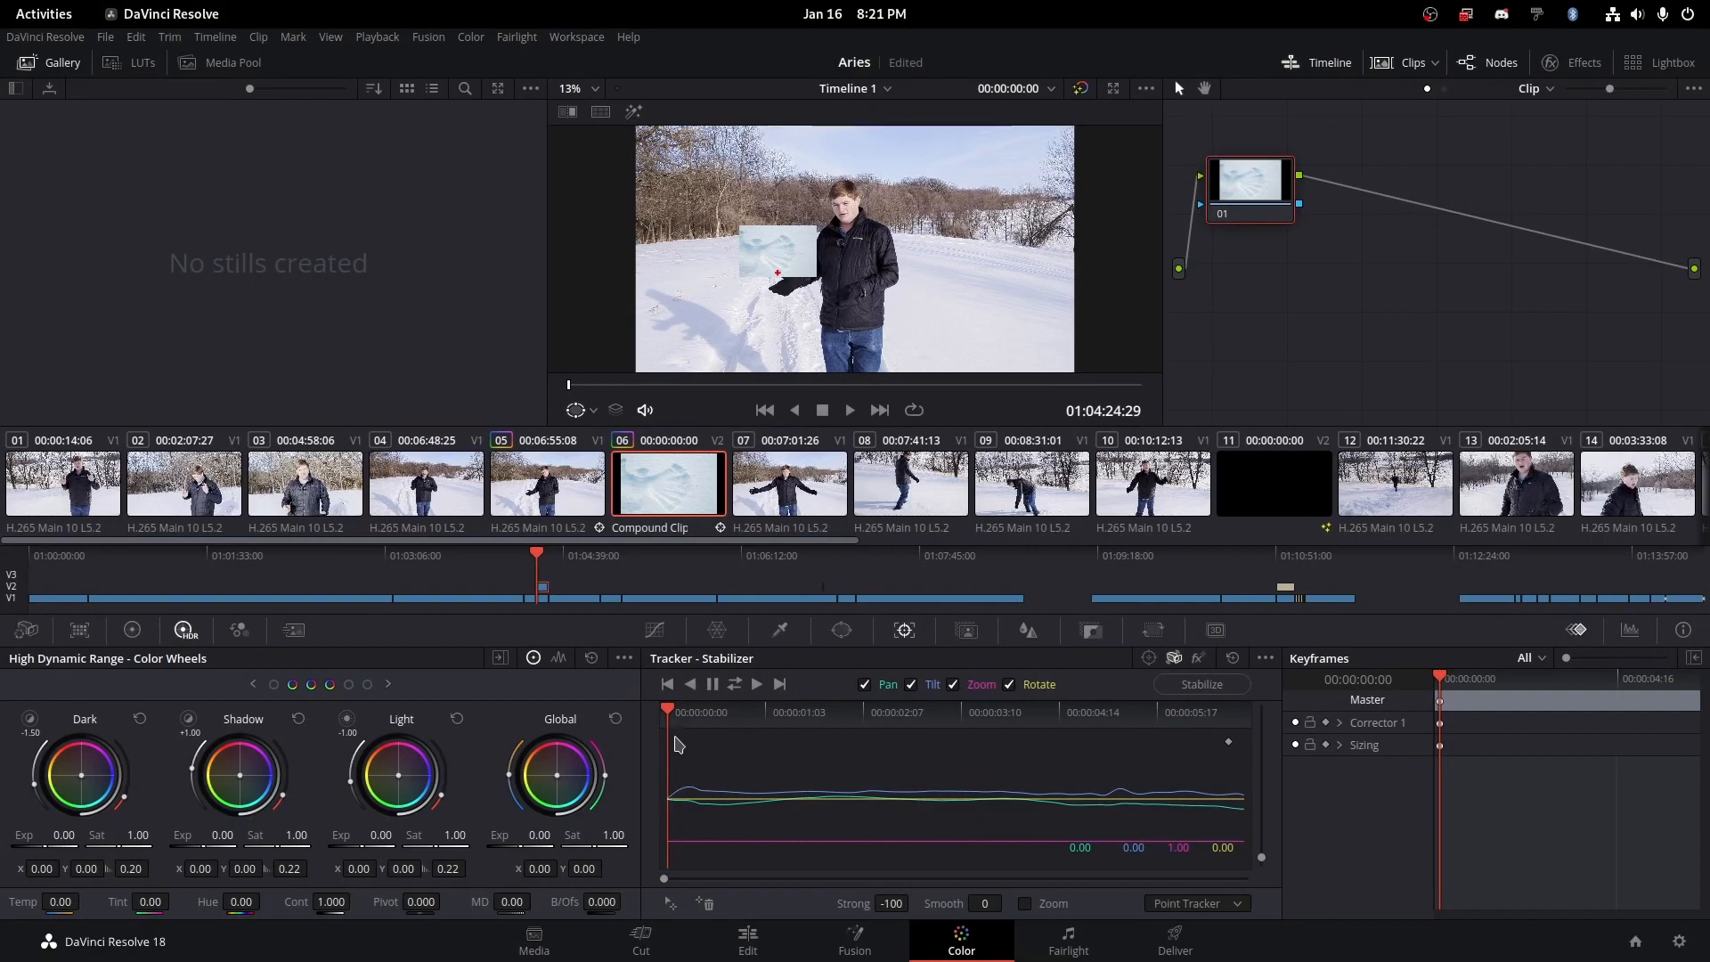
key(space)
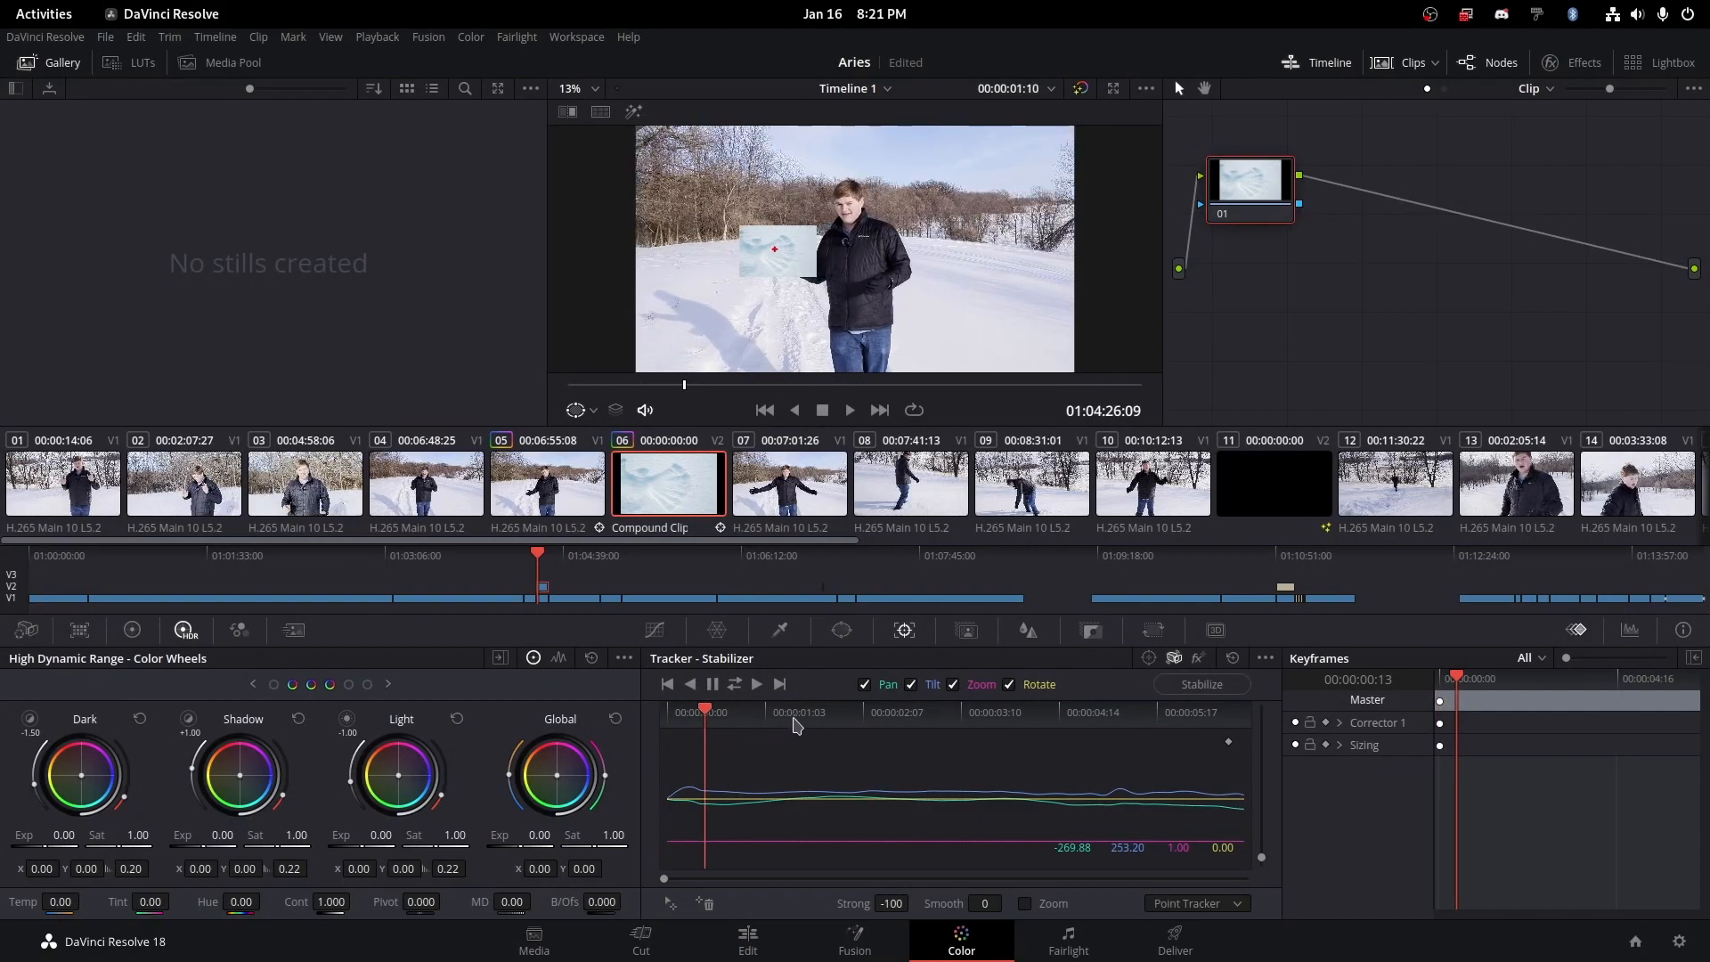
key(space)
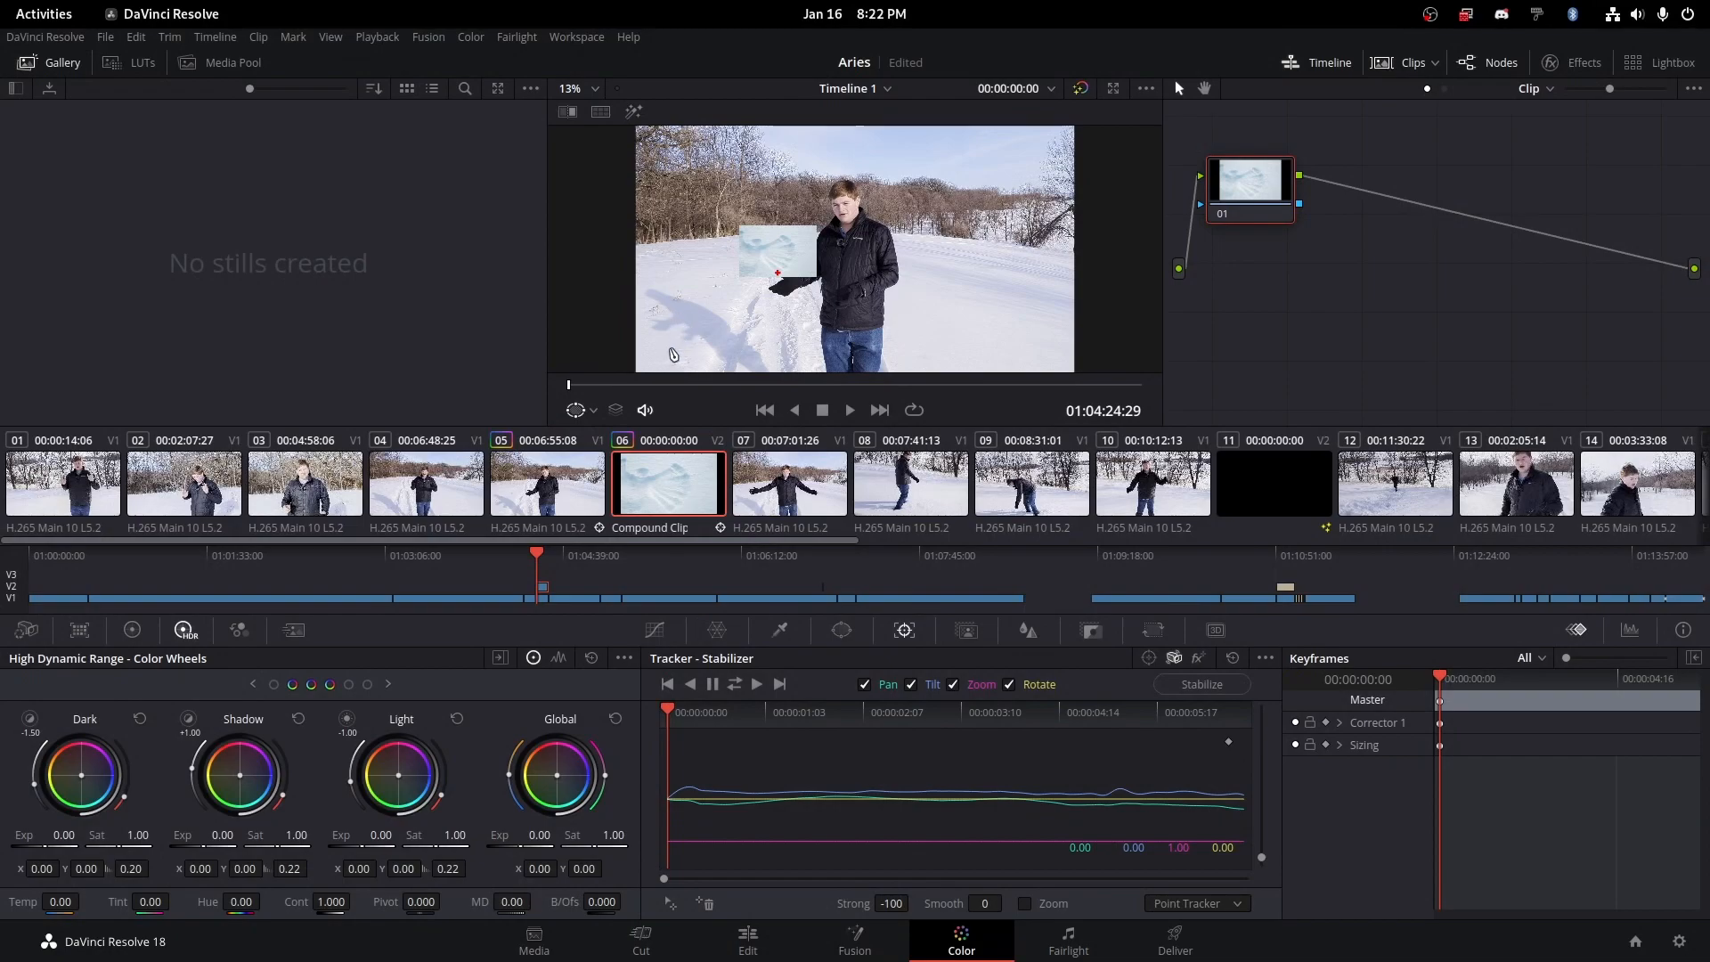
Play the compound clip in the enlarged viewer and scrub through its track data to check how the image follows the hand
key(alt+f)
click(848, 904)
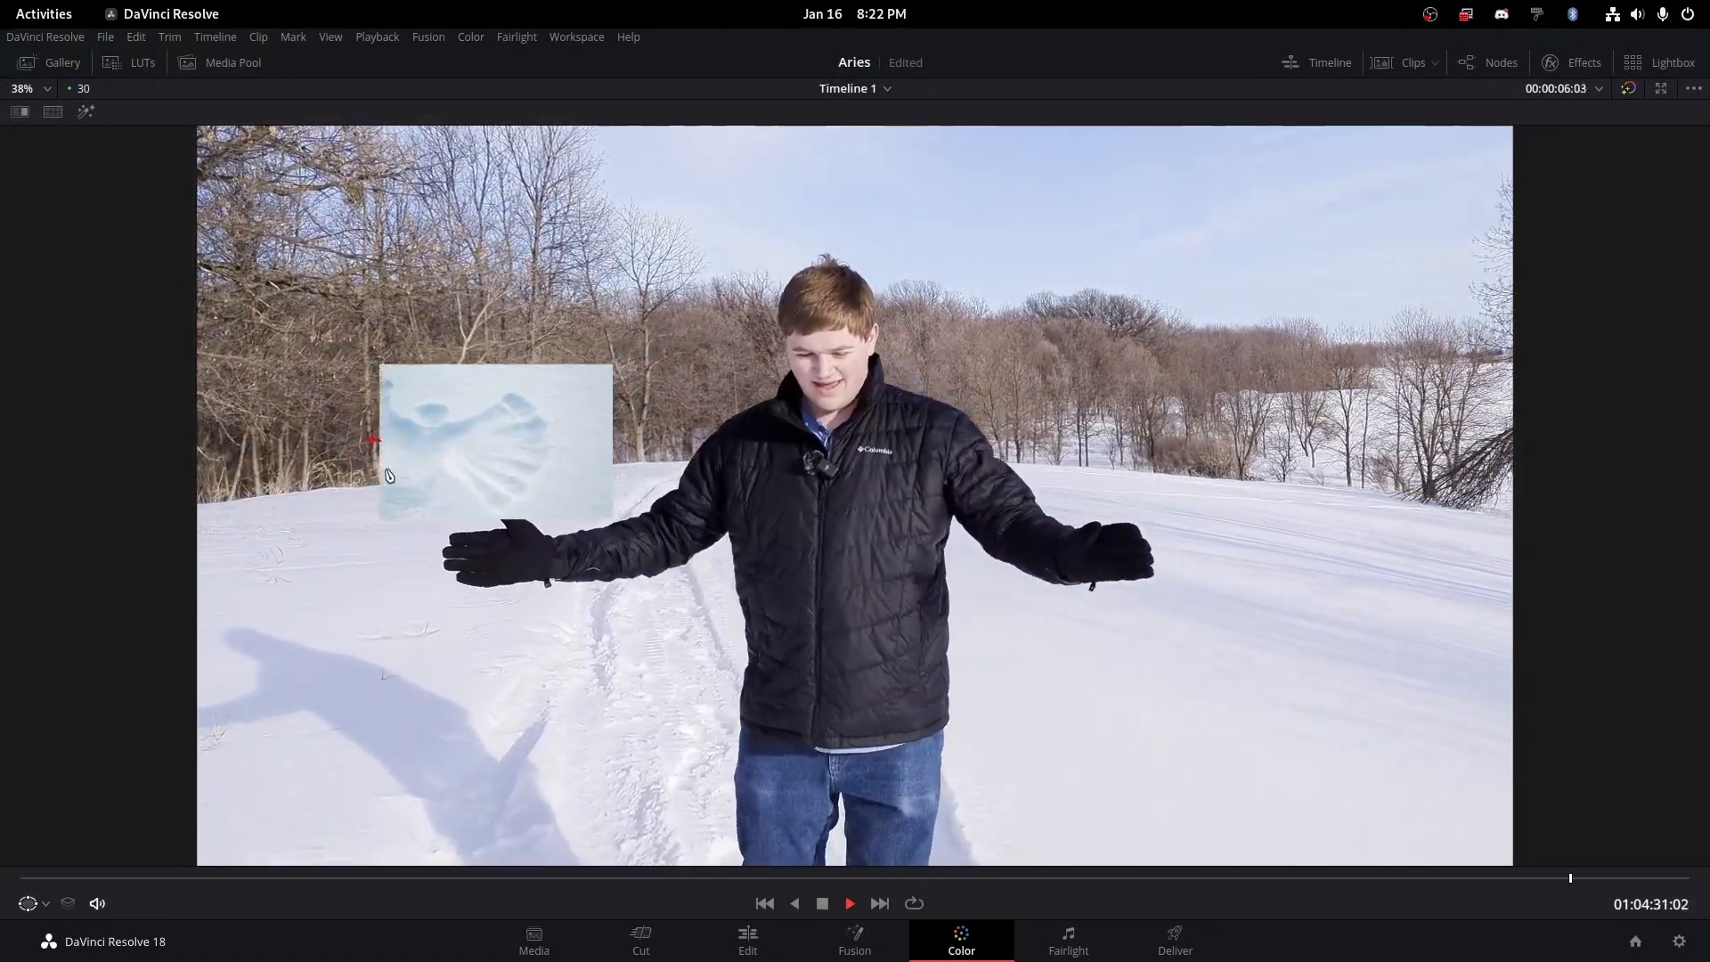
key(space)
key(alt+f)
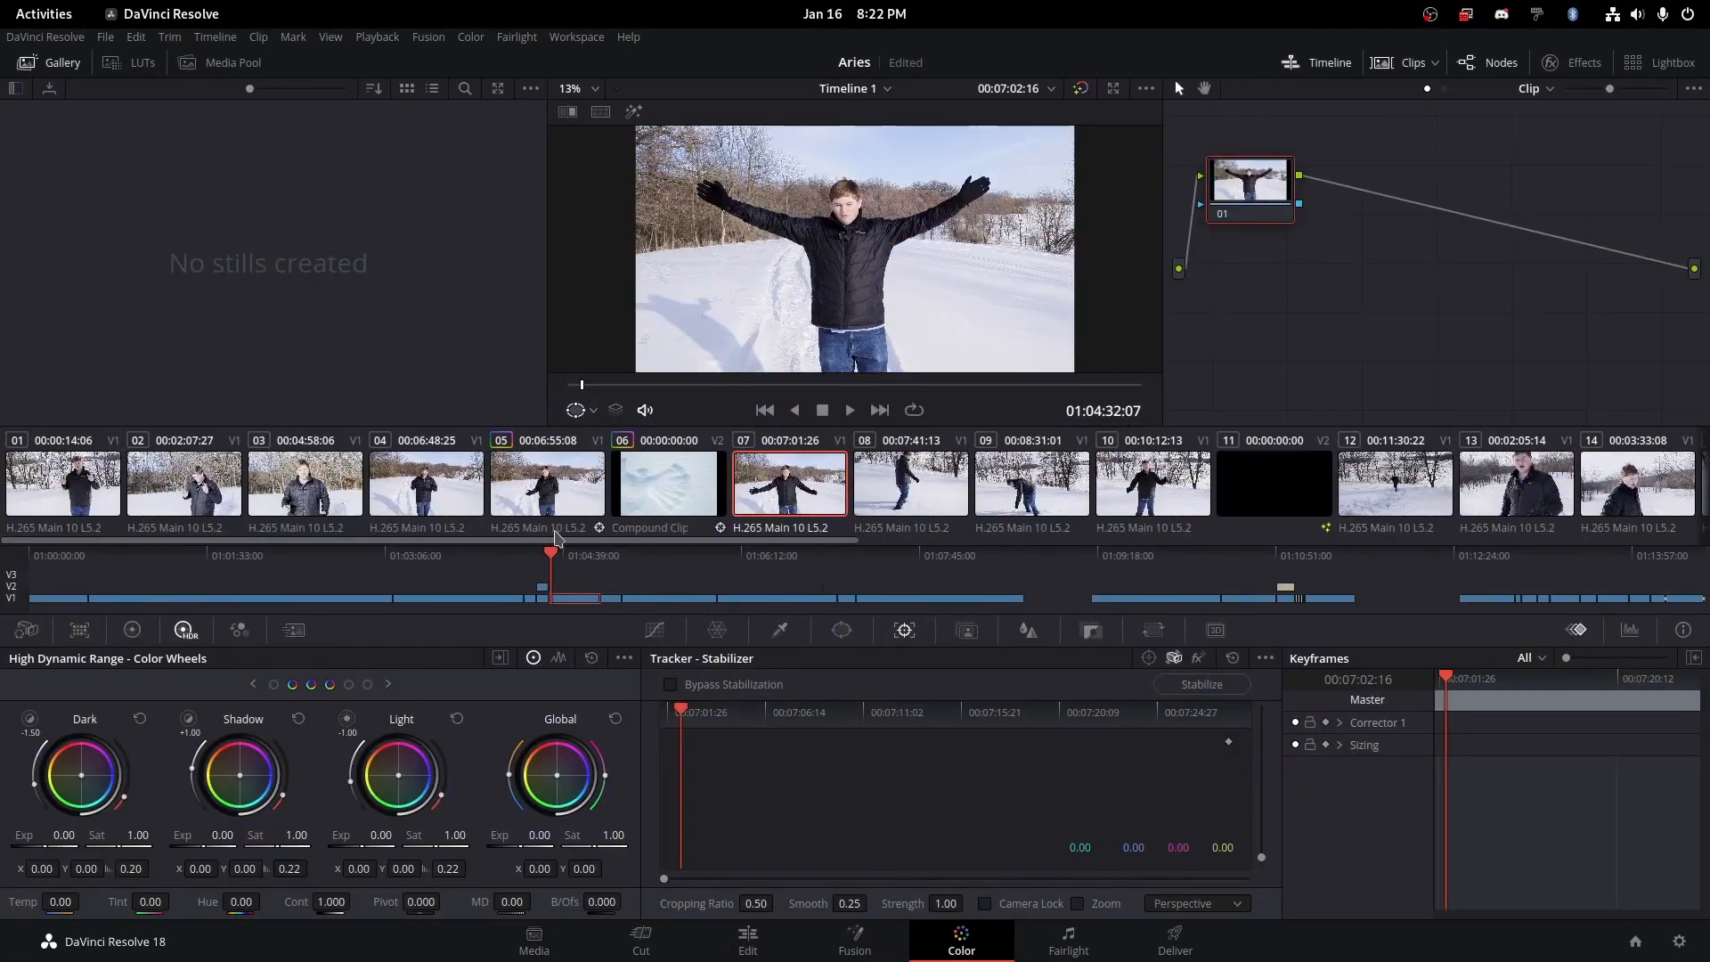
click(630, 504)
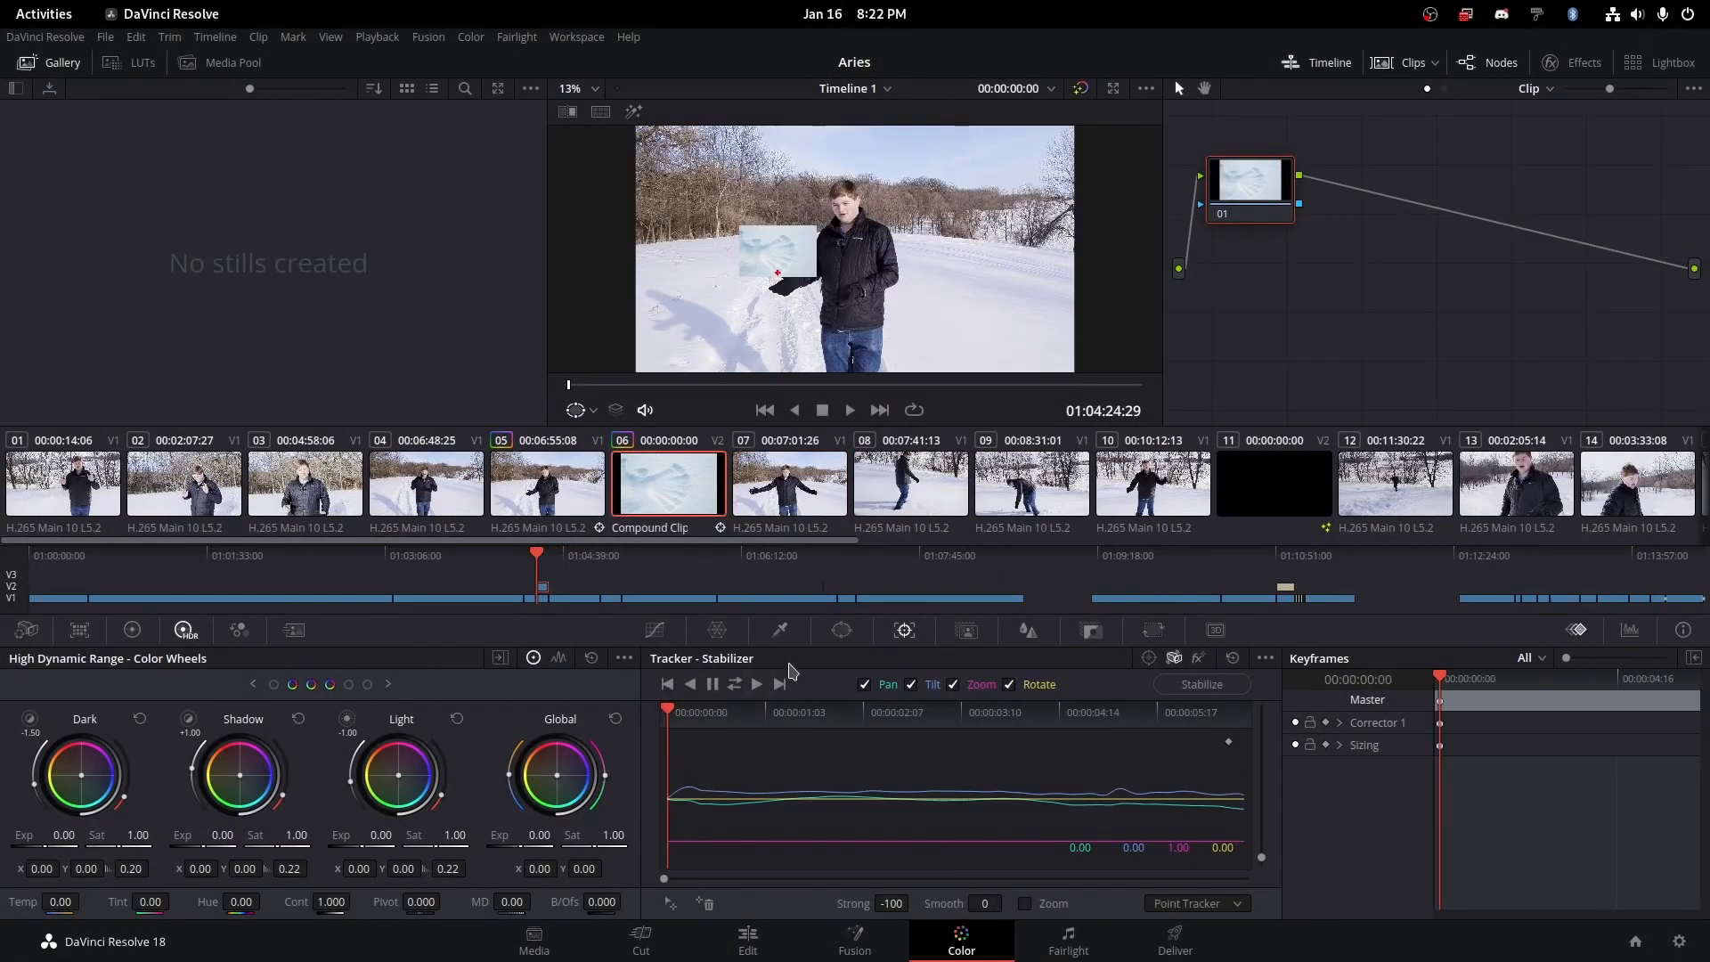
drag(744, 711, 1010, 748)
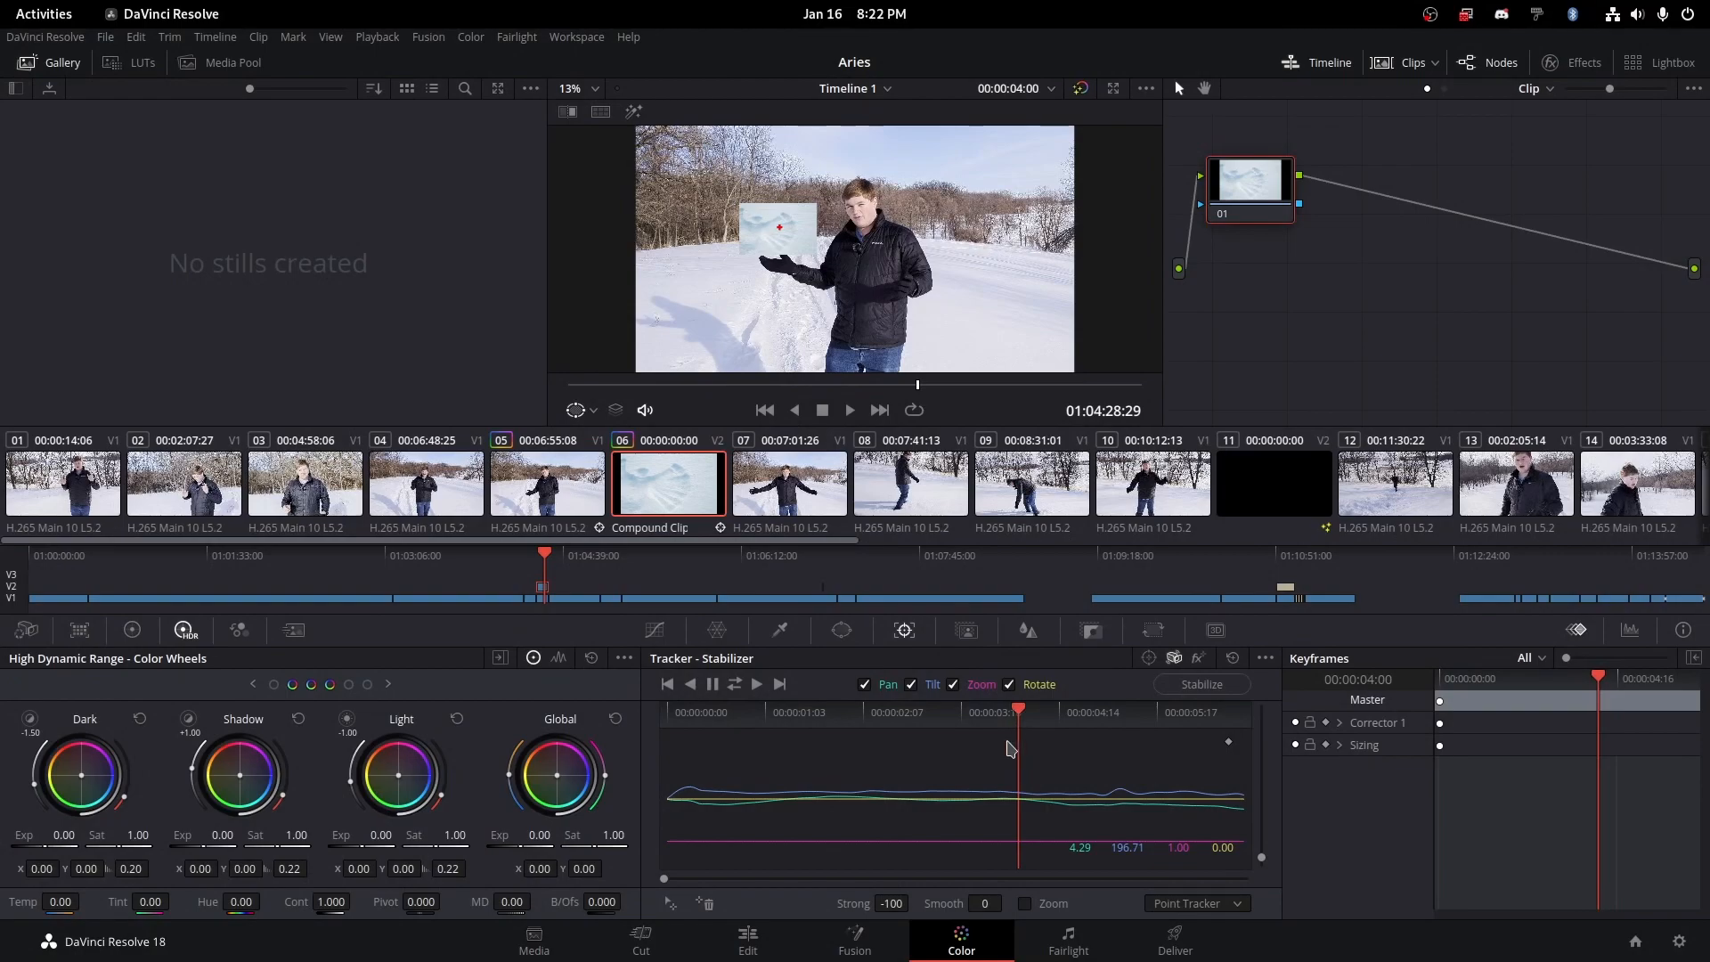